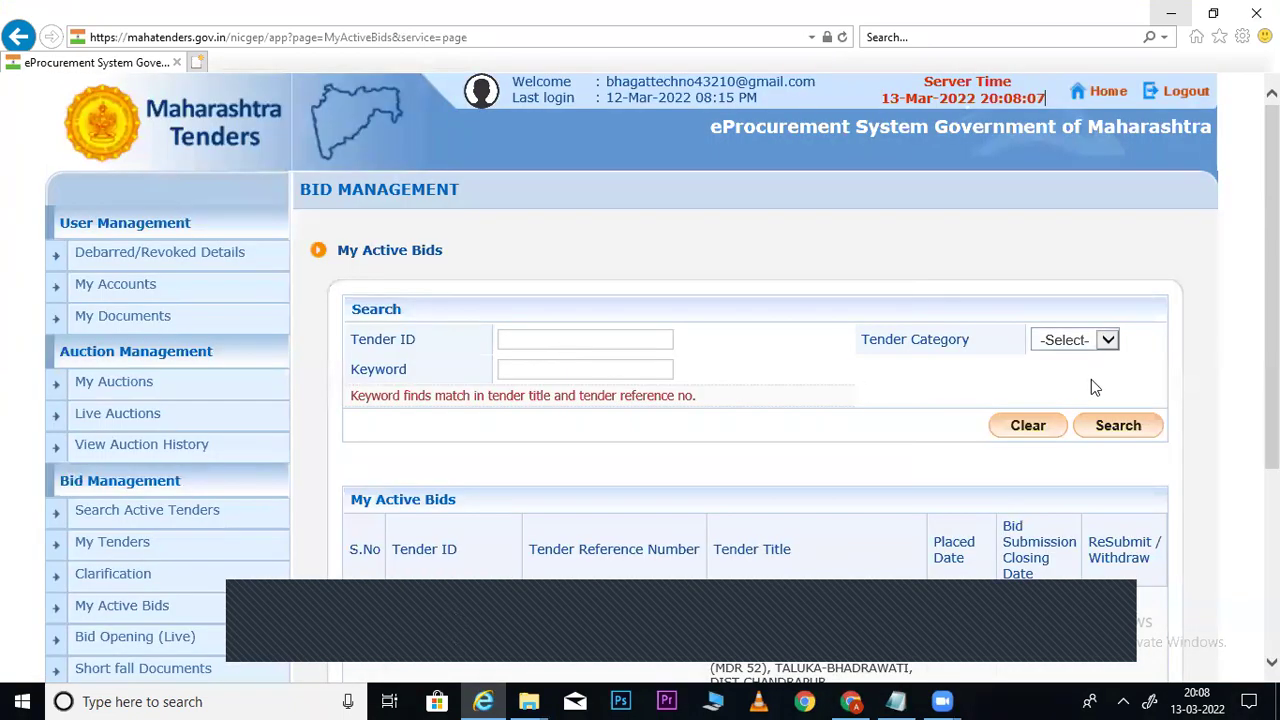
# Open BOQ_1325333.xls from the construction work folder in Excel and enable its blocked macro content
pyautogui.scroll(-3, 1066, 438)
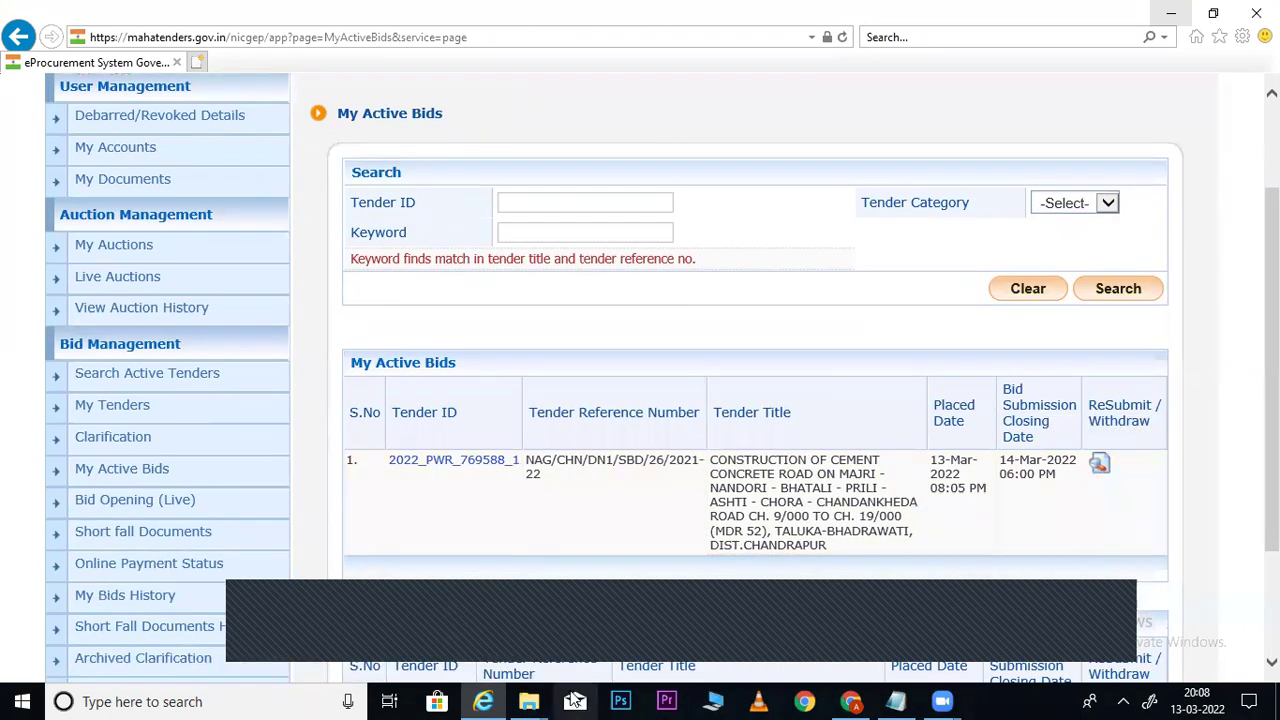
pyautogui.moveTo(532, 700)
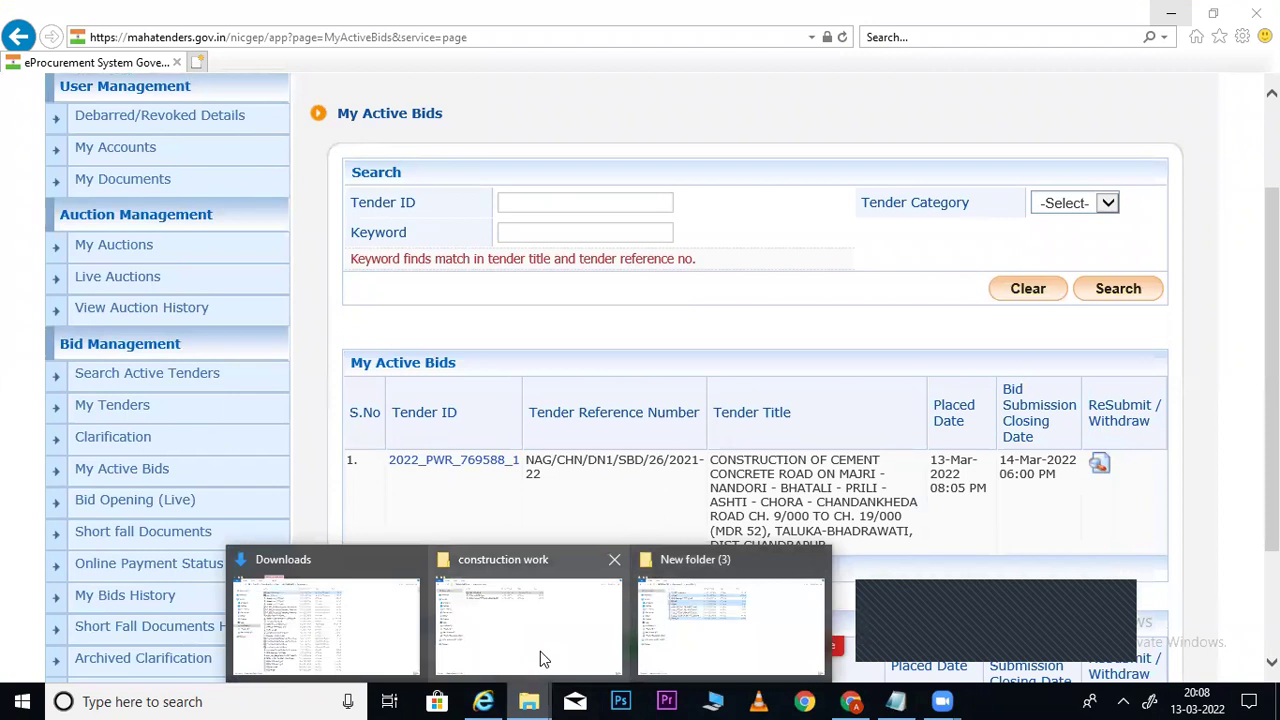
pyautogui.click(543, 655)
pyautogui.doubleClick(266, 117)
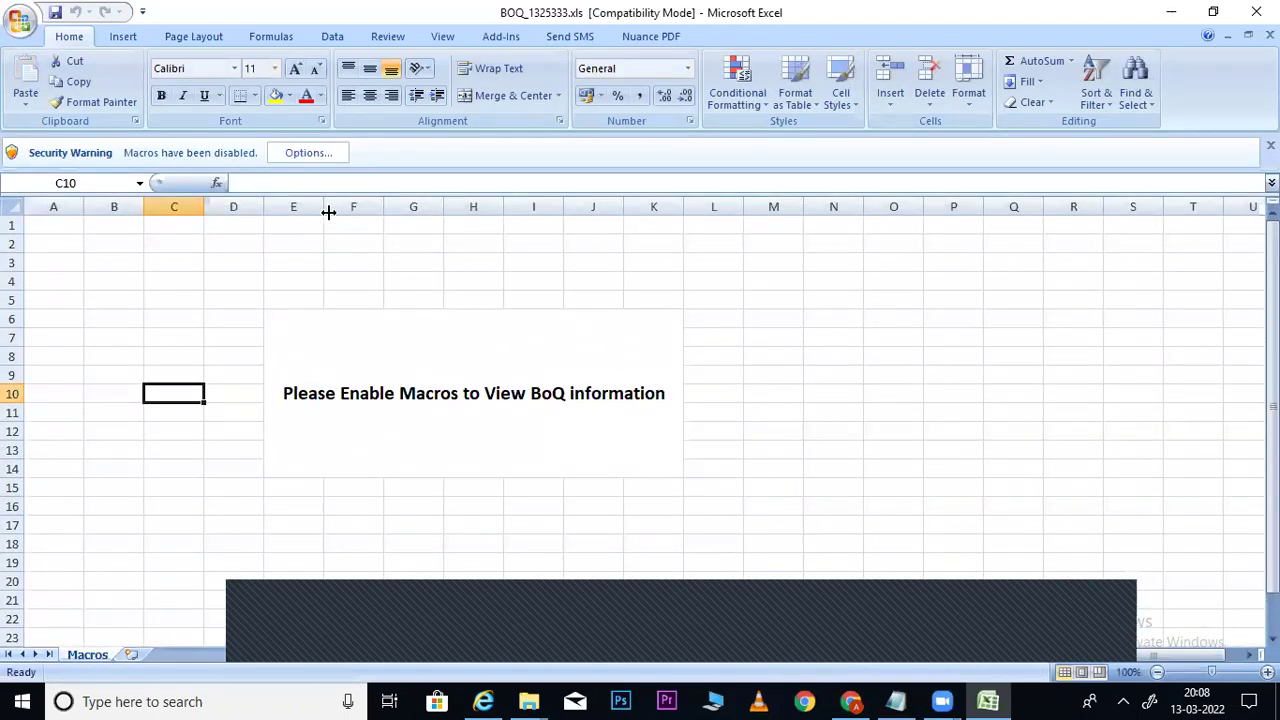
pyautogui.click(308, 152)
pyautogui.click(522, 381)
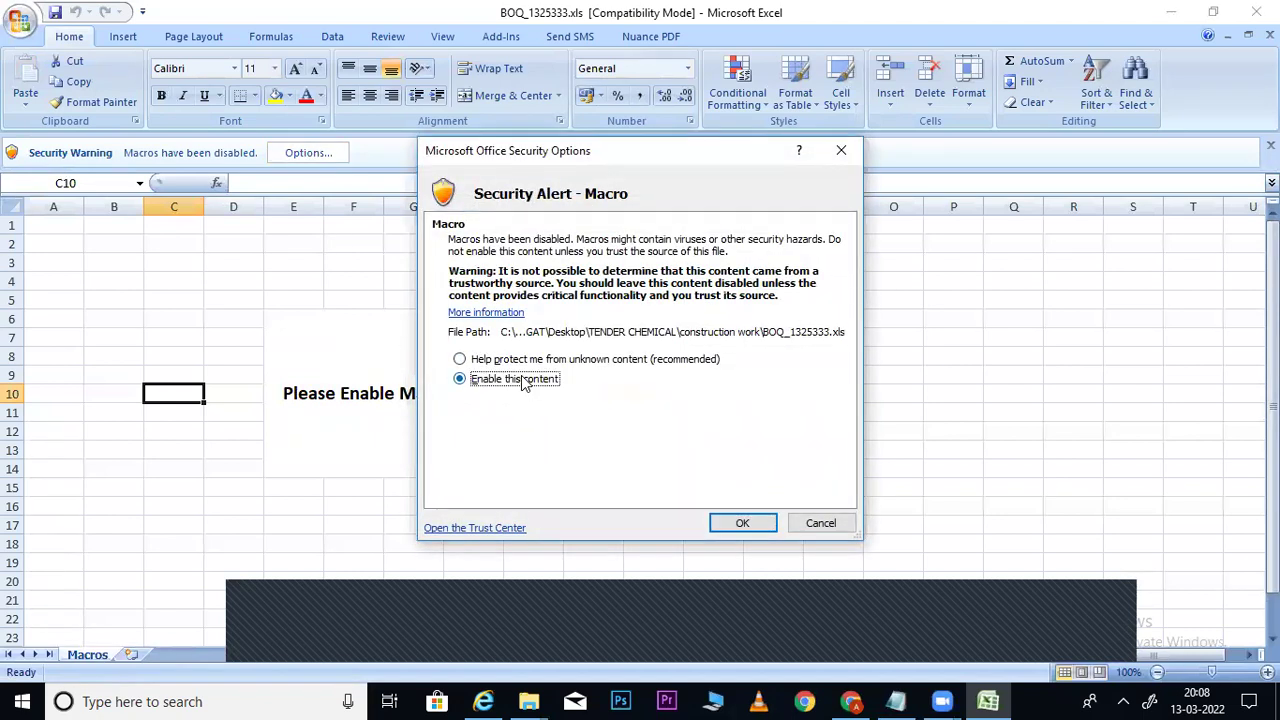
pyautogui.click(740, 523)
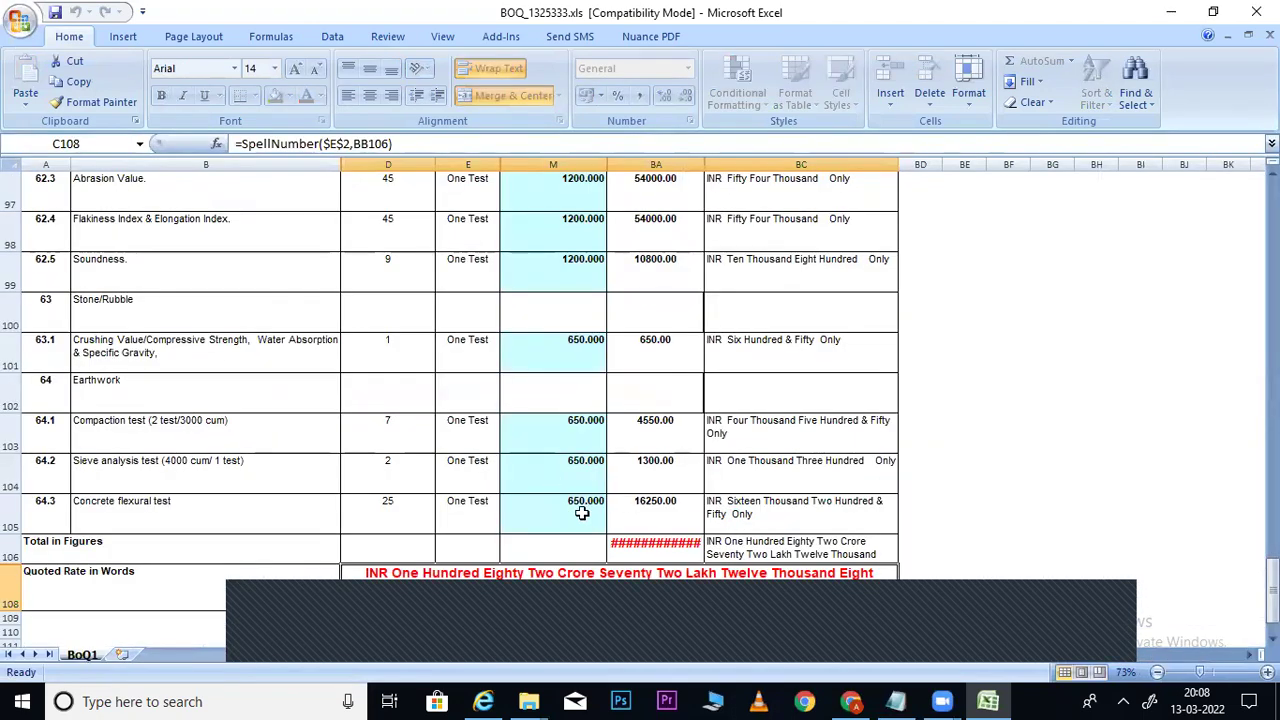
# Set the basic rates of items 1.1, 2, 3 and 4 in the price schedule to 12, 78, 76 and 456
pyautogui.click(575, 440)
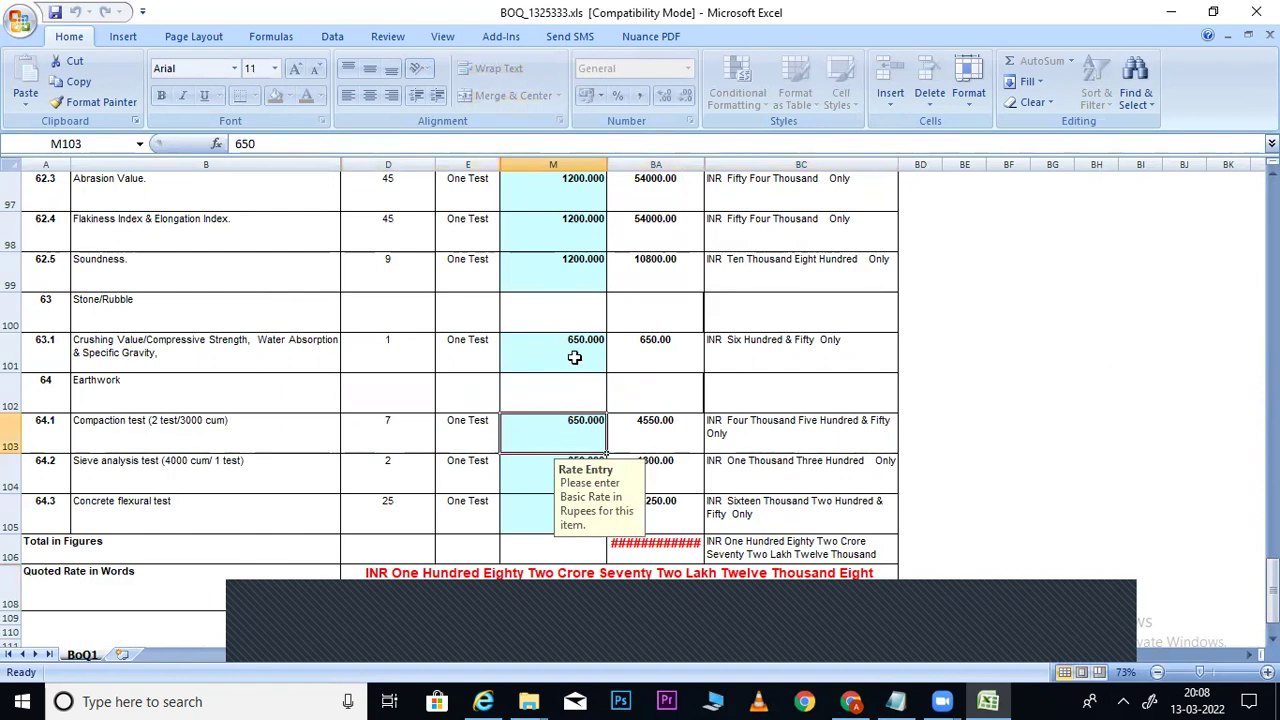
pyautogui.moveTo(1272, 575); pyautogui.dragTo(1272, 234)
pyautogui.click(560, 450)
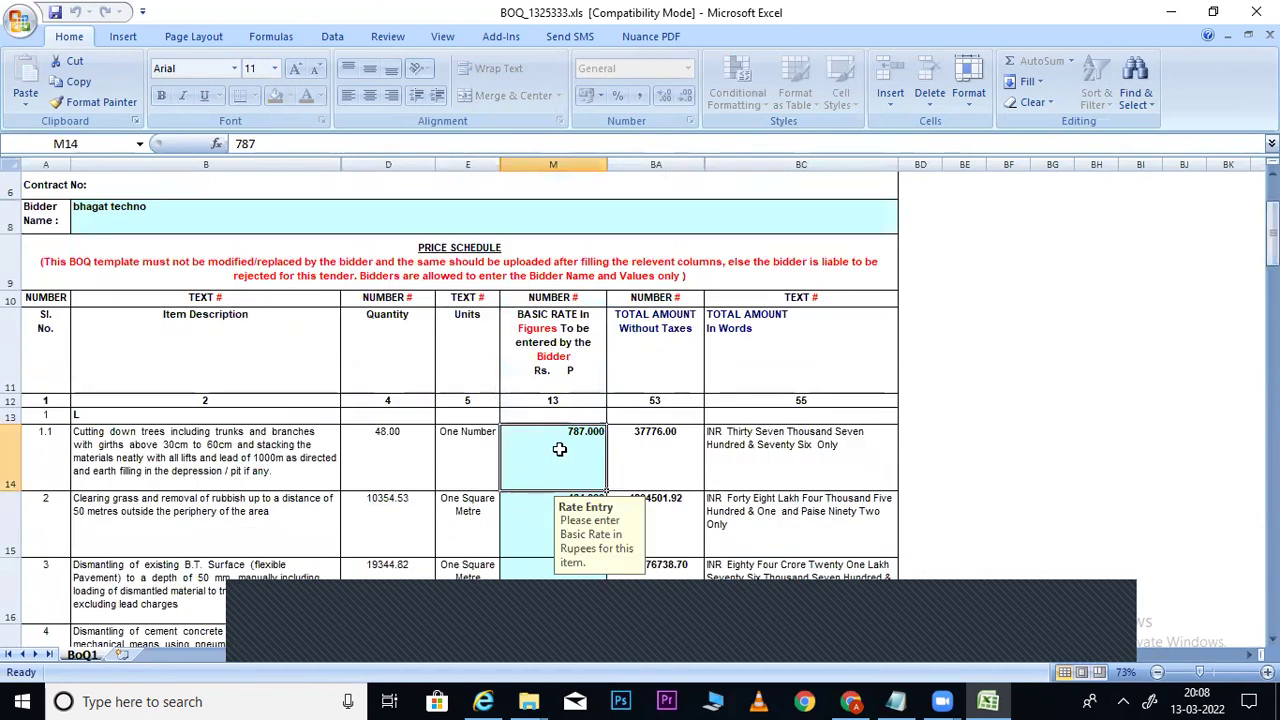
pyautogui.write('12')
pyautogui.press('Return')
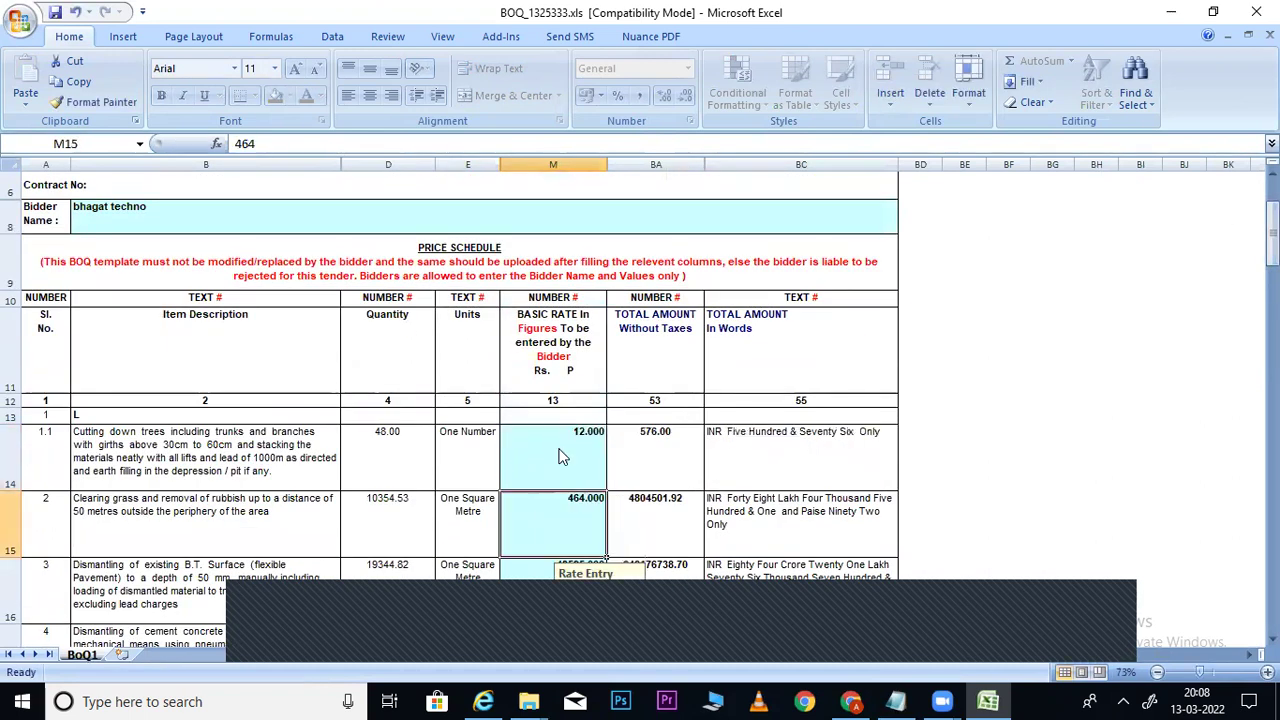
pyautogui.write('78')
pyautogui.press('Return')
pyautogui.write('76')
pyautogui.press('Return')
pyautogui.write('45')
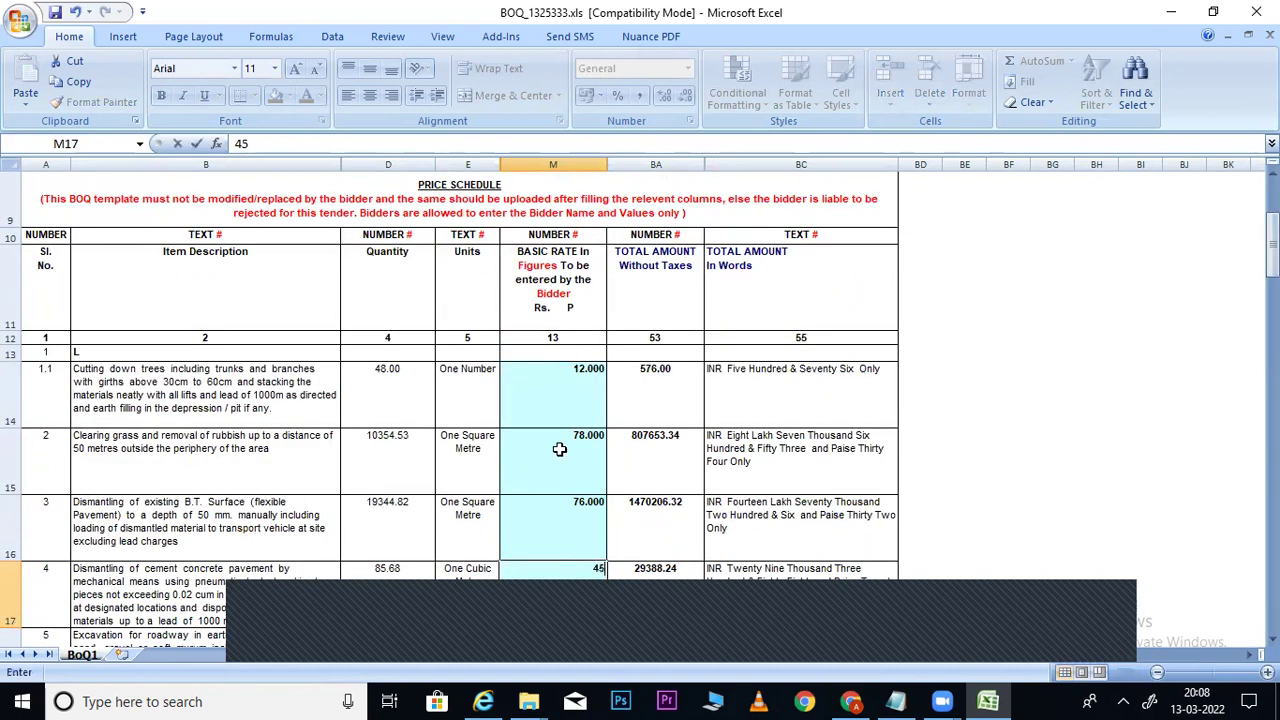
pyautogui.write('6')
pyautogui.press('Return')
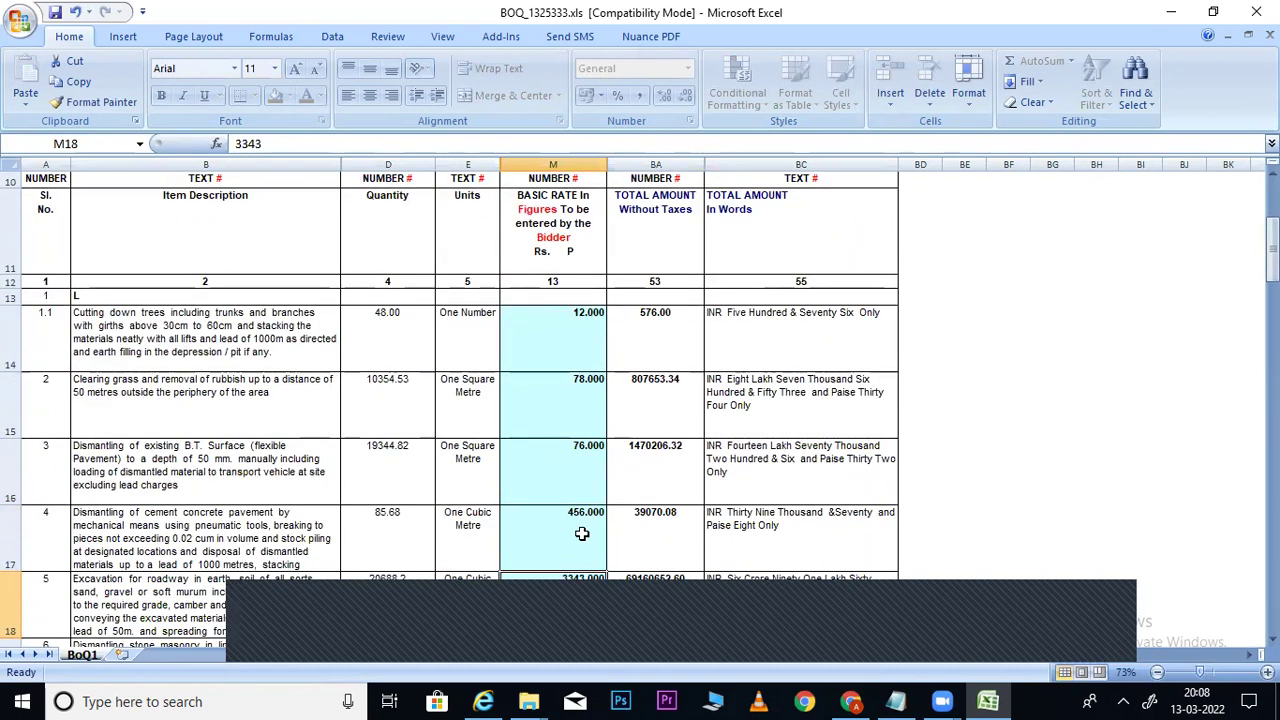
# Set the basic rates of items 5, 6, 7 and 8 to 67, 67, 46 and 89
pyautogui.write('67')
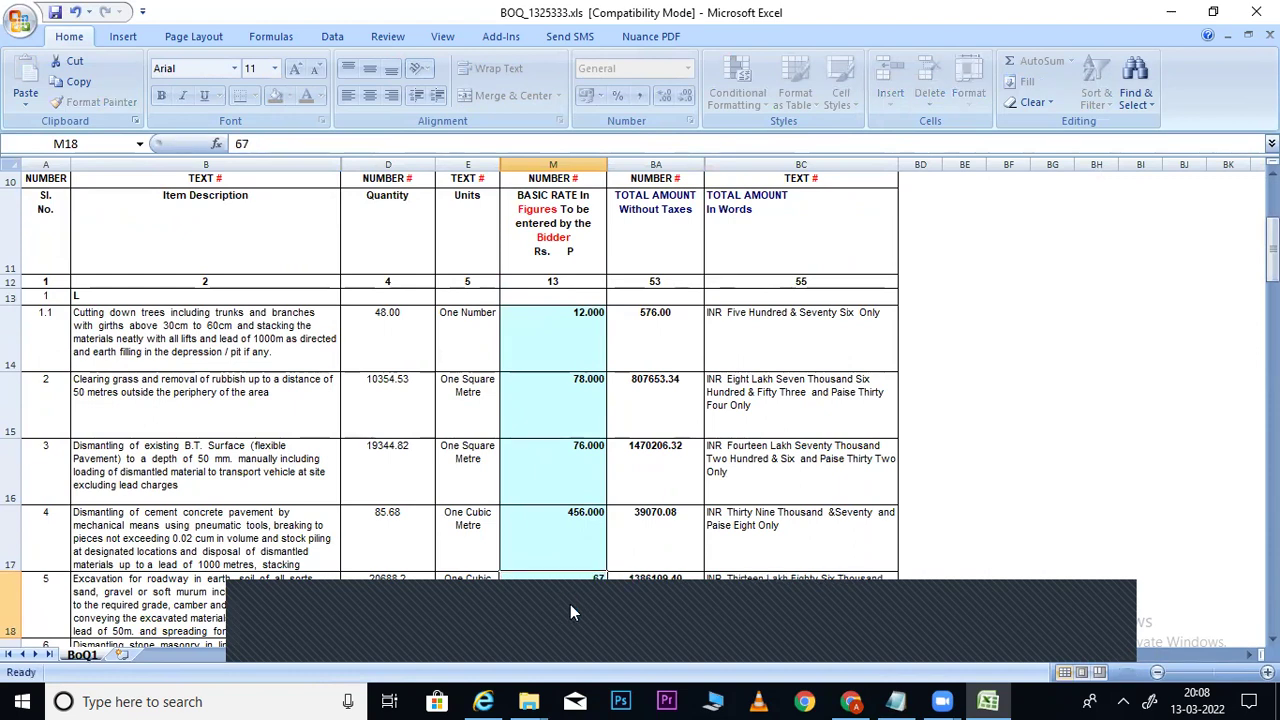
pyautogui.press('Return')
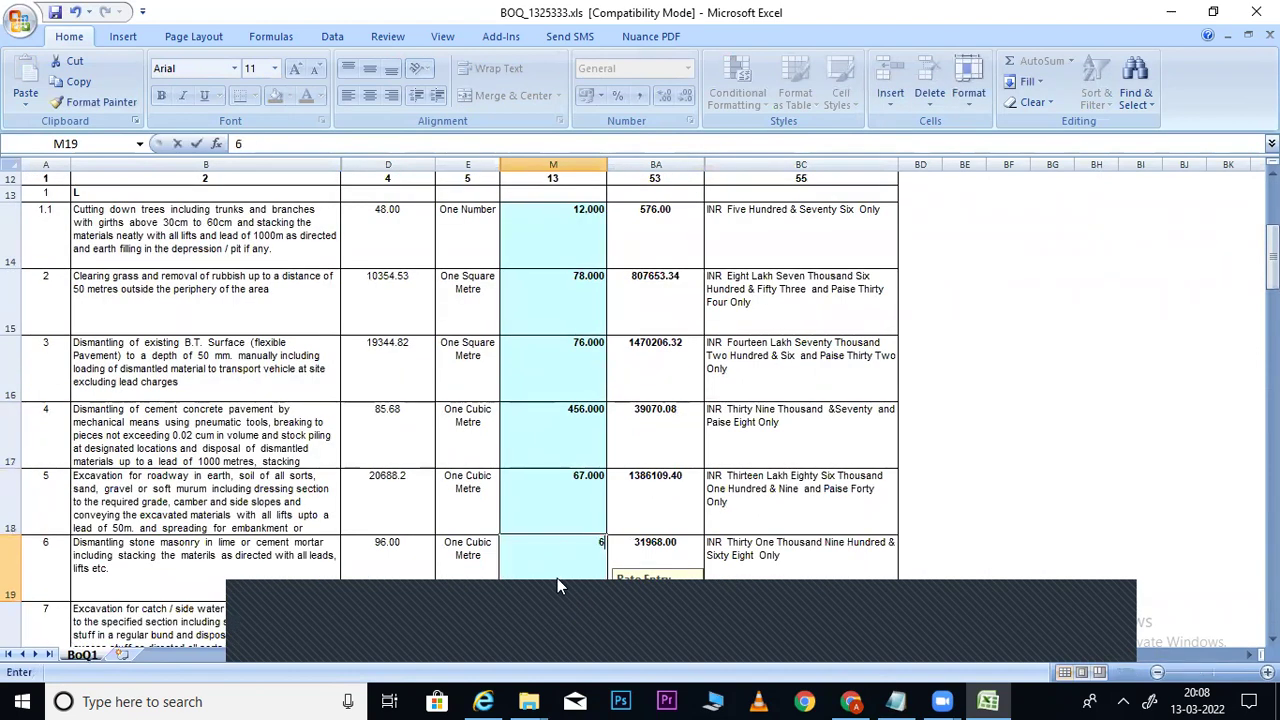
pyautogui.write('67')
pyautogui.press('Return')
pyautogui.write('4')
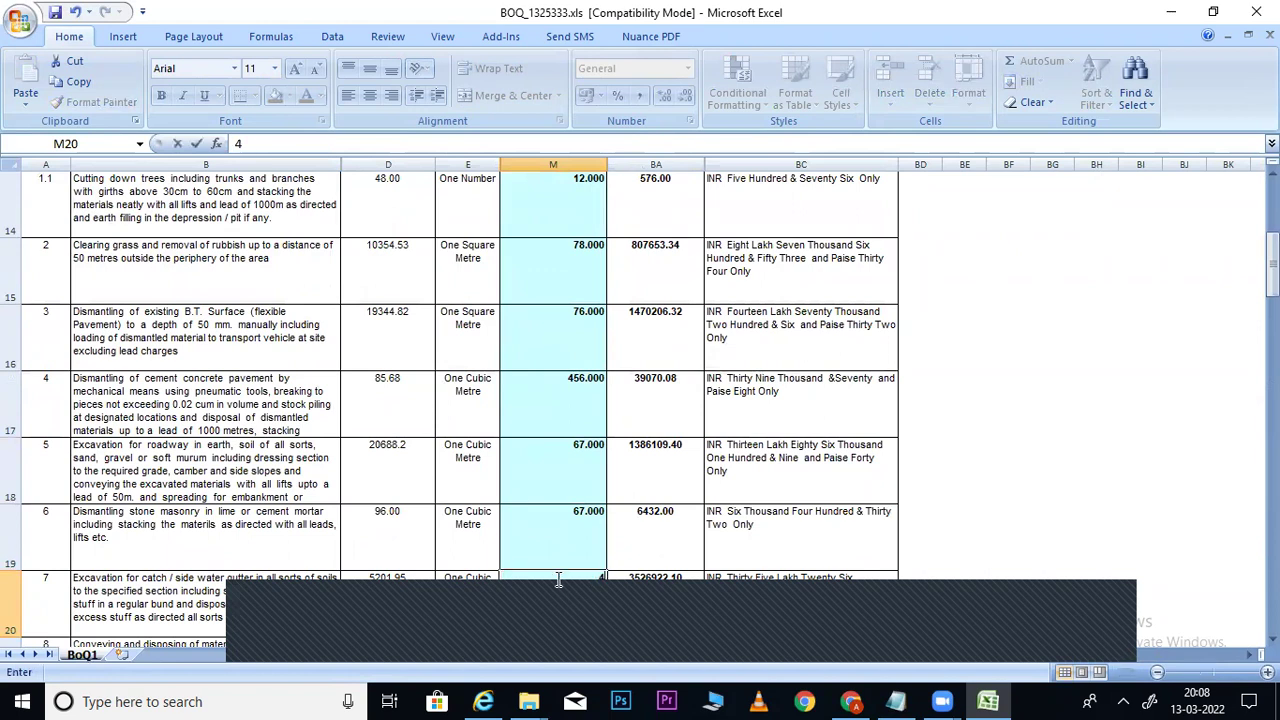
pyautogui.write('6')
pyautogui.press('Return')
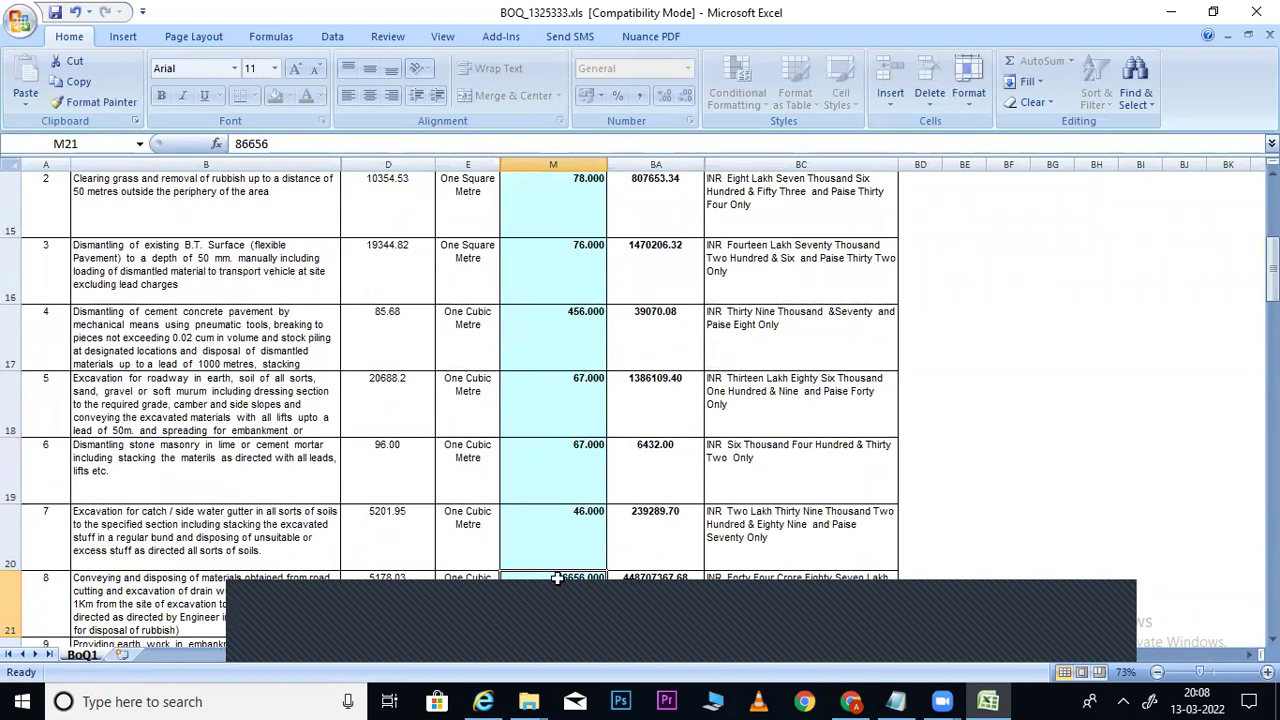
pyautogui.write('89')
pyautogui.press('Return')
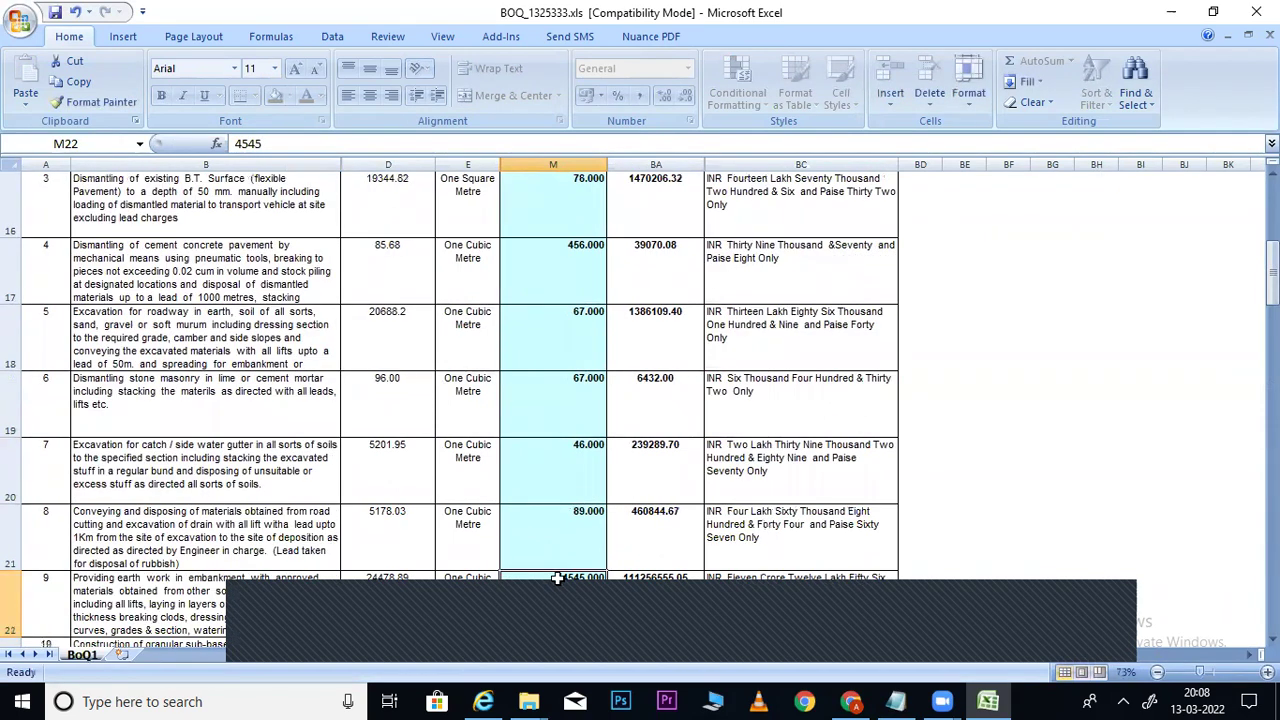
# Set the basic rates of items 9, 10, 11 and 12 to 90, 90, 92 and 89
pyautogui.write('90')
pyautogui.press('Return')
pyautogui.write('90')
pyautogui.press('Return')
pyautogui.write('92')
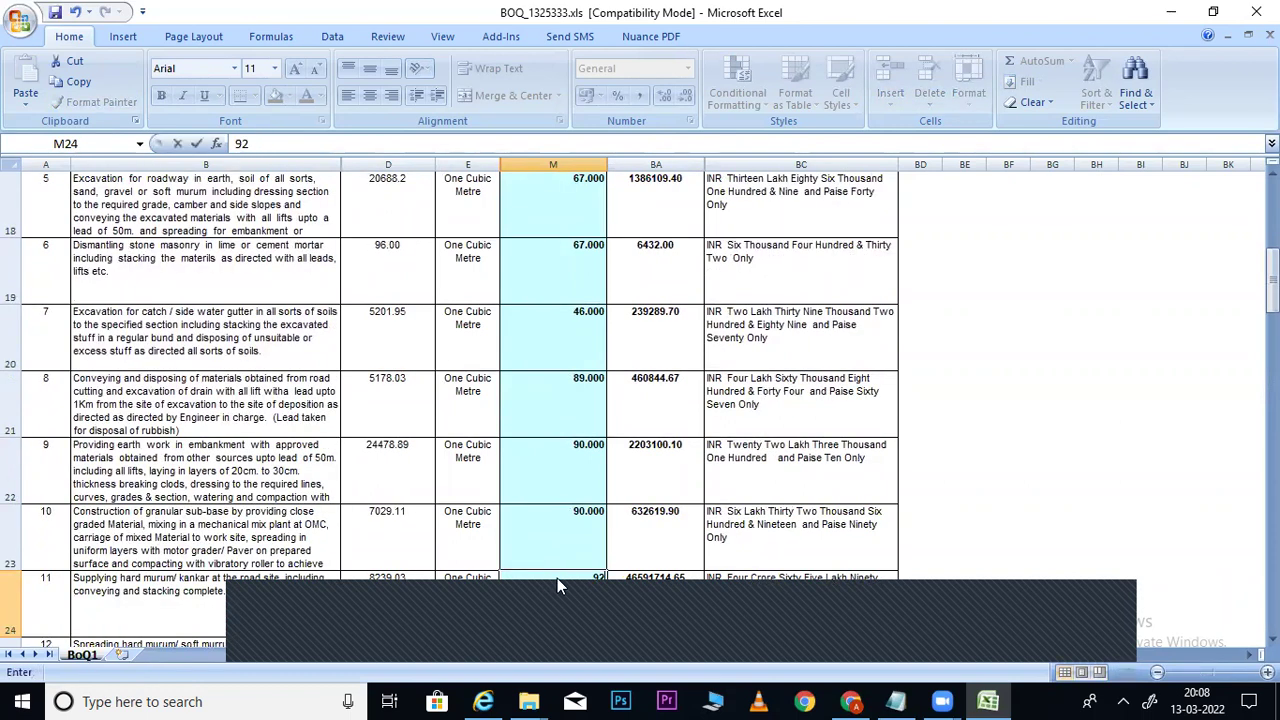
pyautogui.press('Return')
pyautogui.write('89')
pyautogui.press('Return')
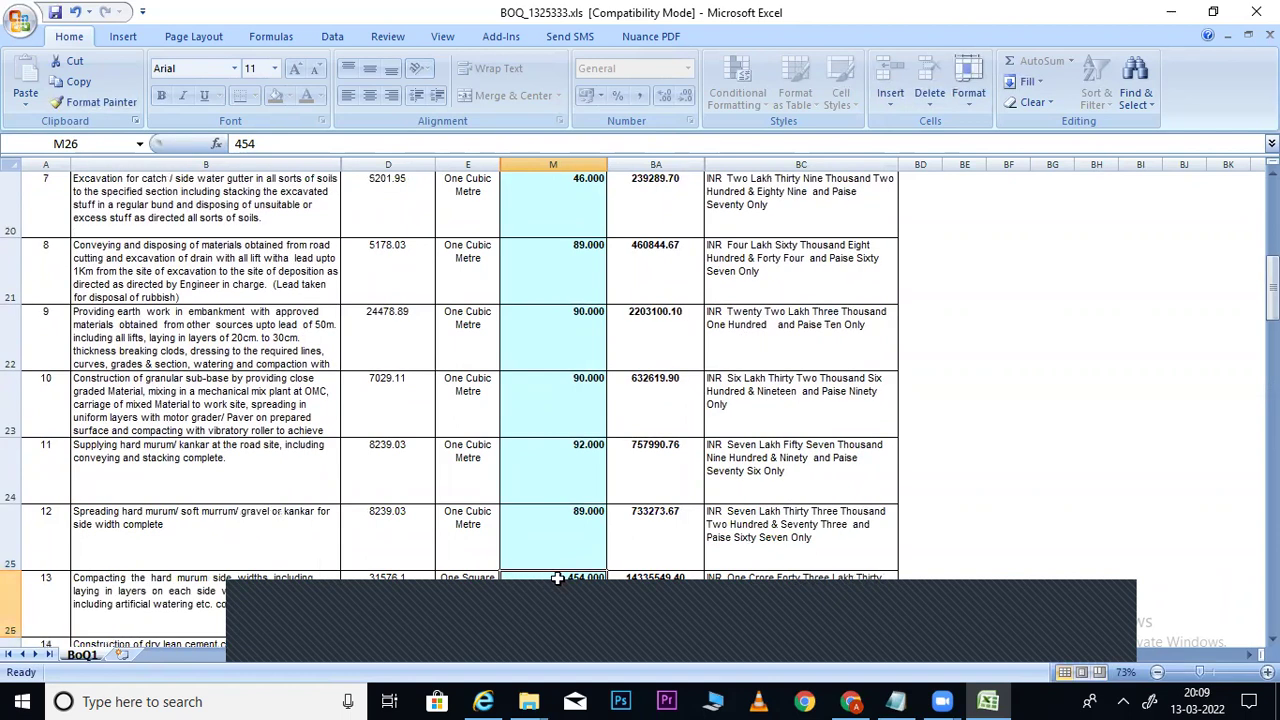
# Set the basic rates of items 13, 14, 15 and 16 to 54, 67, 78 and 65
pyautogui.write('54')
pyautogui.press('Return')
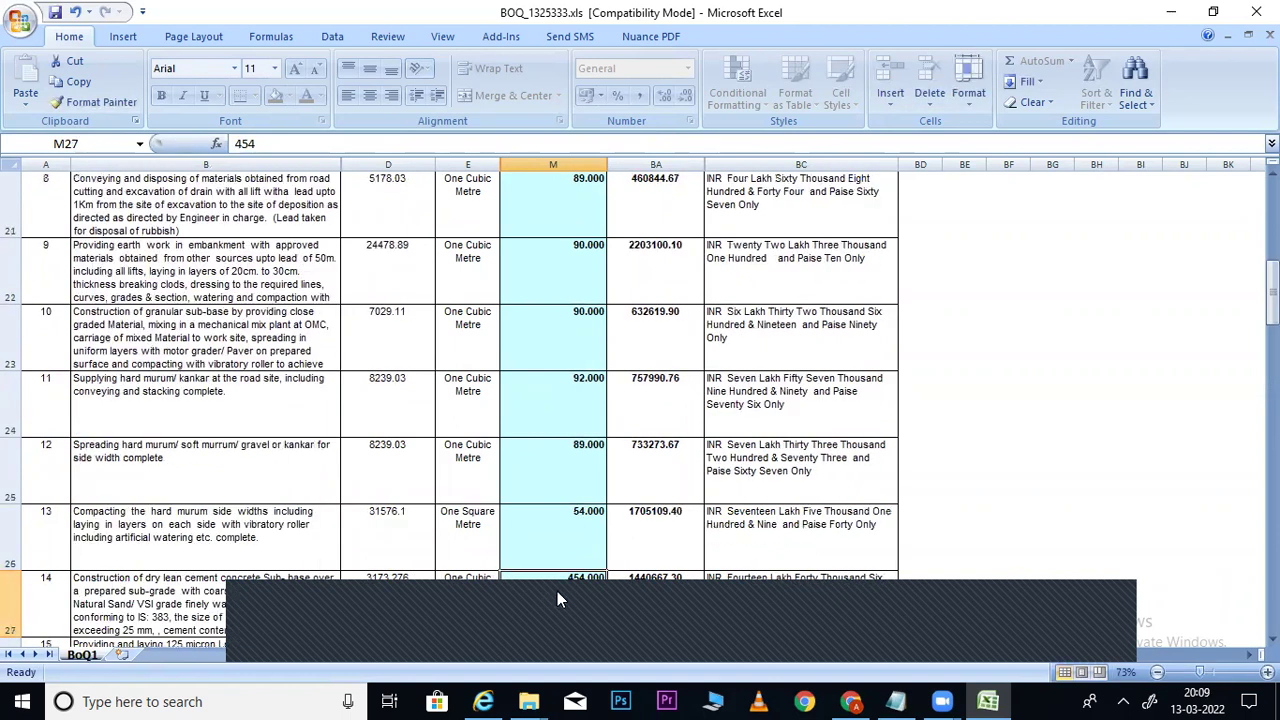
pyautogui.write('67')
pyautogui.press('Return')
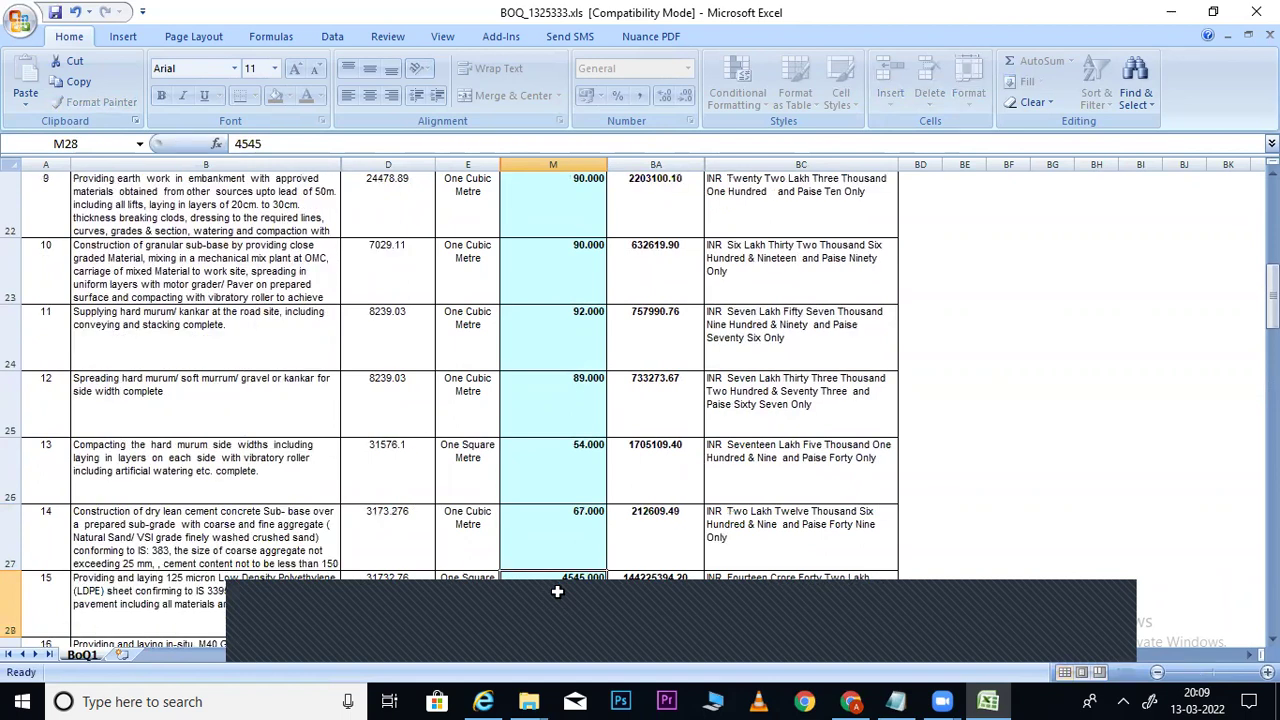
pyautogui.write('78')
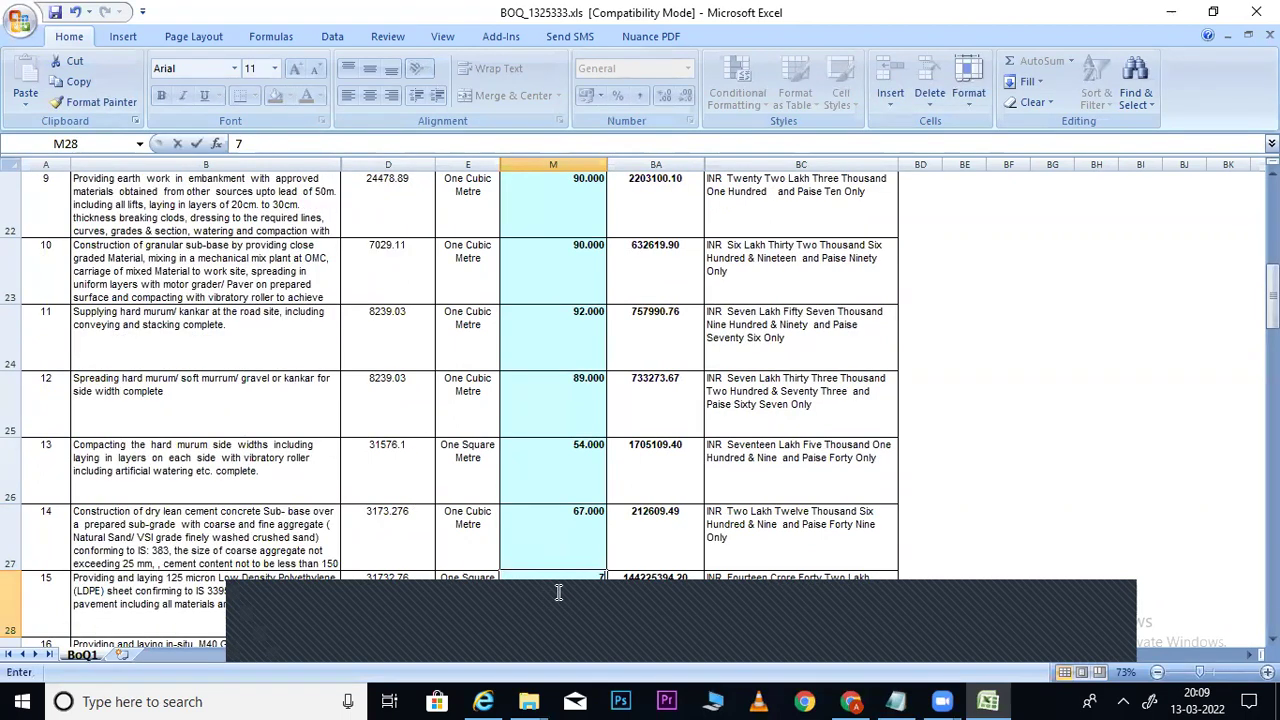
pyautogui.press('Return')
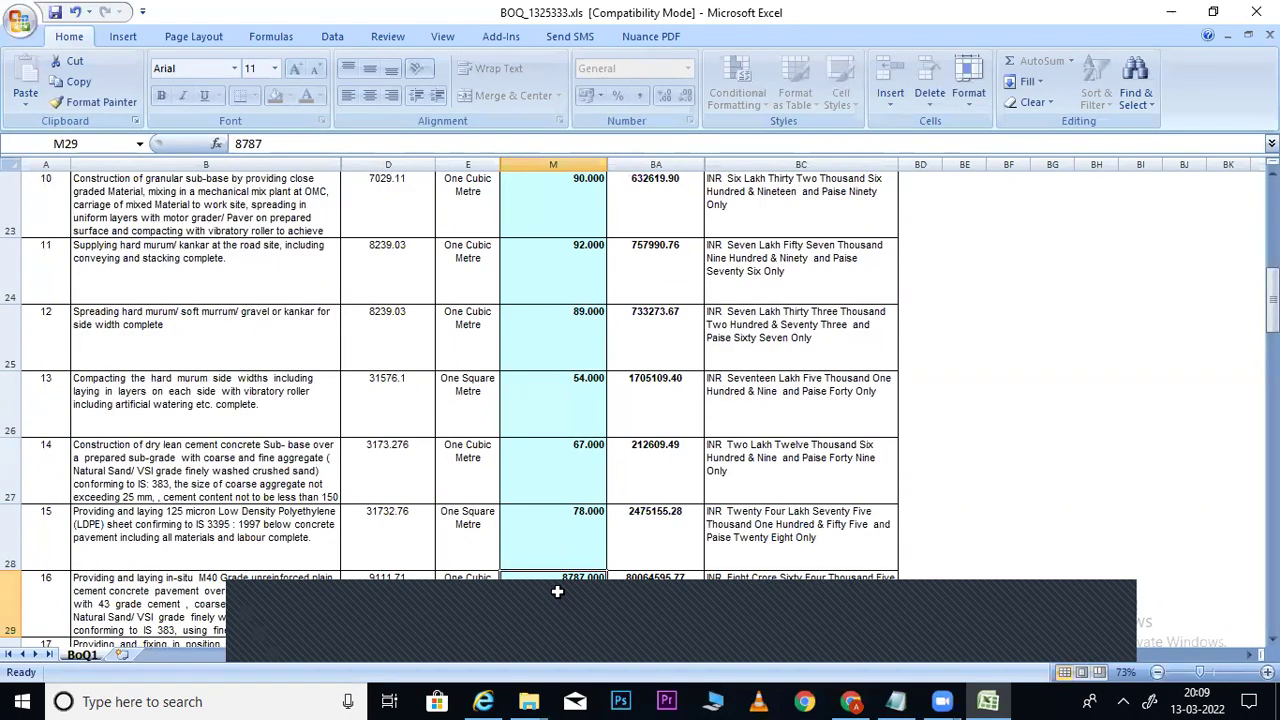
pyautogui.write('65')
pyautogui.click(566, 534)
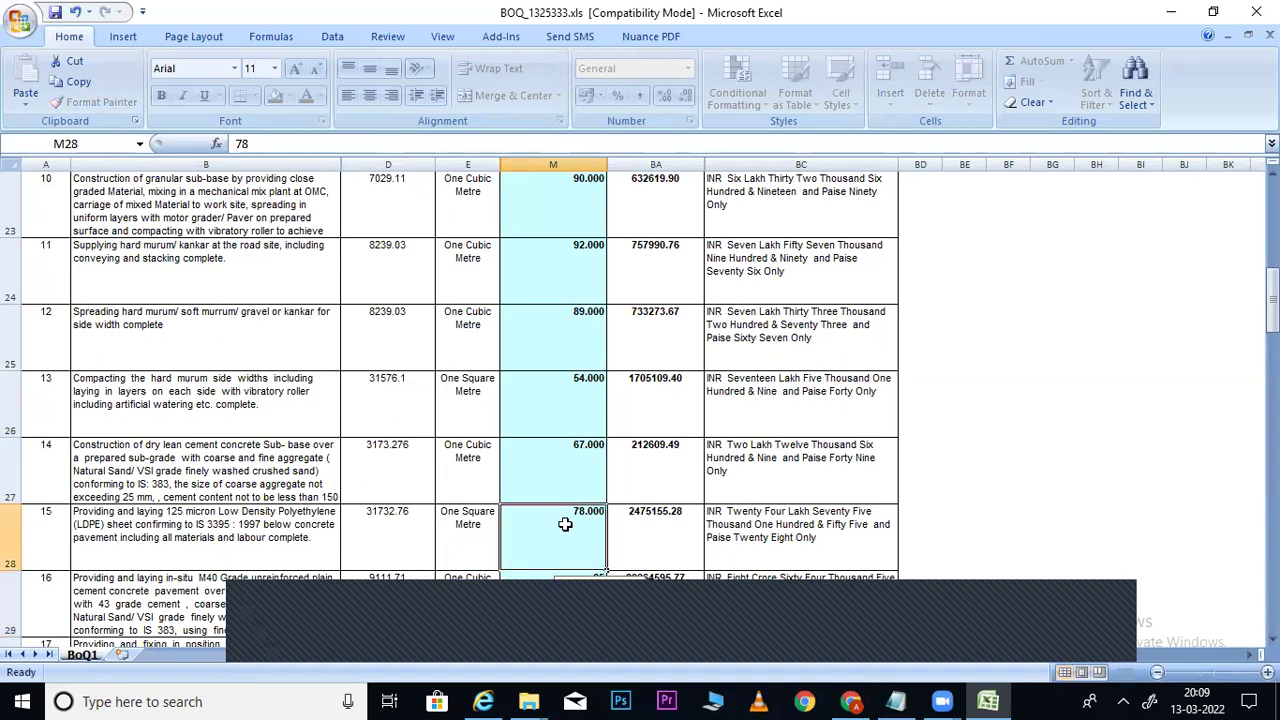
# Fill item 13's rate down to item 14 and paste the rates of items 12 to 14 over the rate cells from item 15 onward
pyautogui.moveTo(582, 392); pyautogui.dragTo(590, 492)
pyautogui.hotkey('ctrl', 'd')
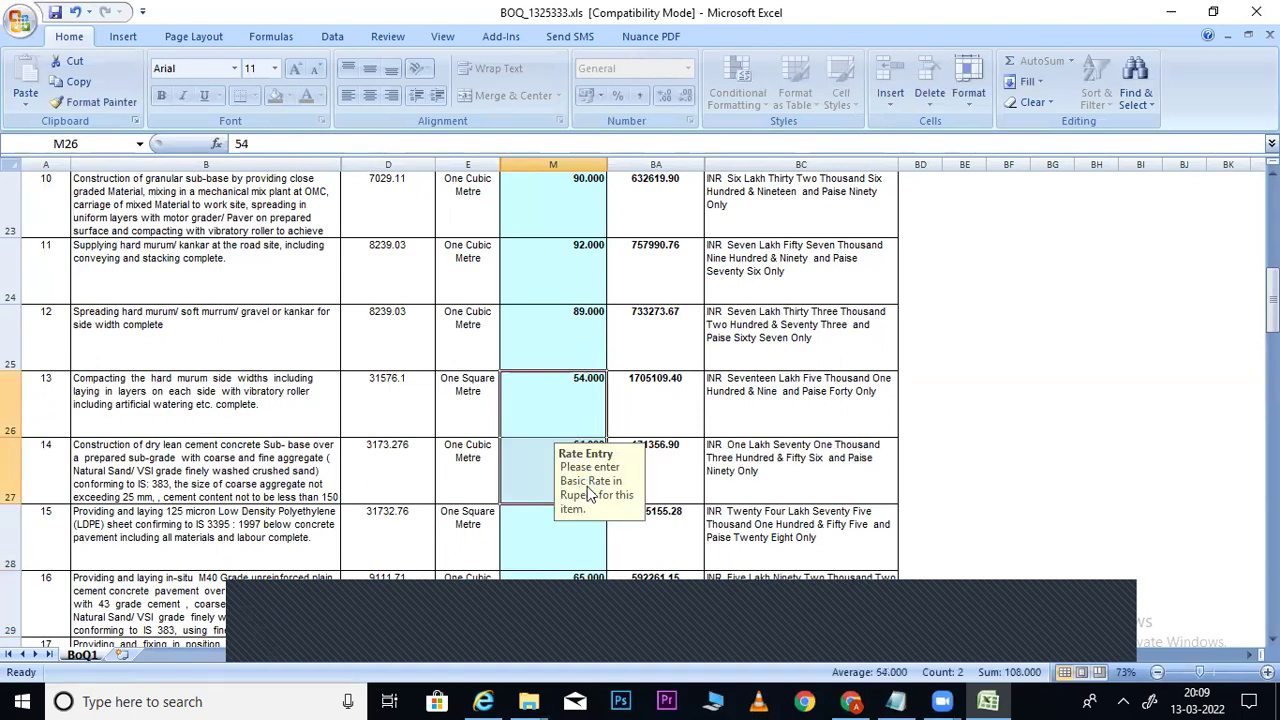
pyautogui.moveTo(566, 320); pyautogui.dragTo(562, 450)
pyautogui.hotkey('ctrl', 'c')
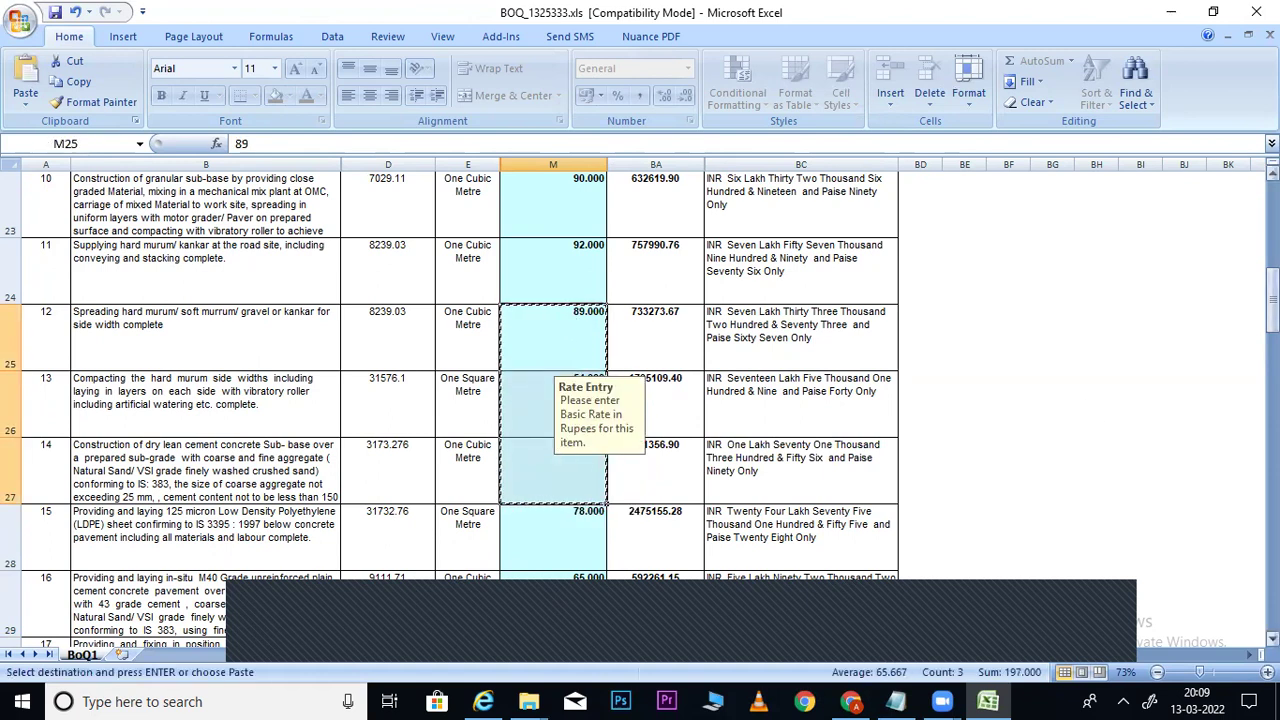
pyautogui.scroll(-2, 556, 346)
pyautogui.scroll(1, 556, 346)
pyautogui.moveTo(556, 346); pyautogui.dragTo(531, 534)
pyautogui.hotkey('ctrl', 'v')
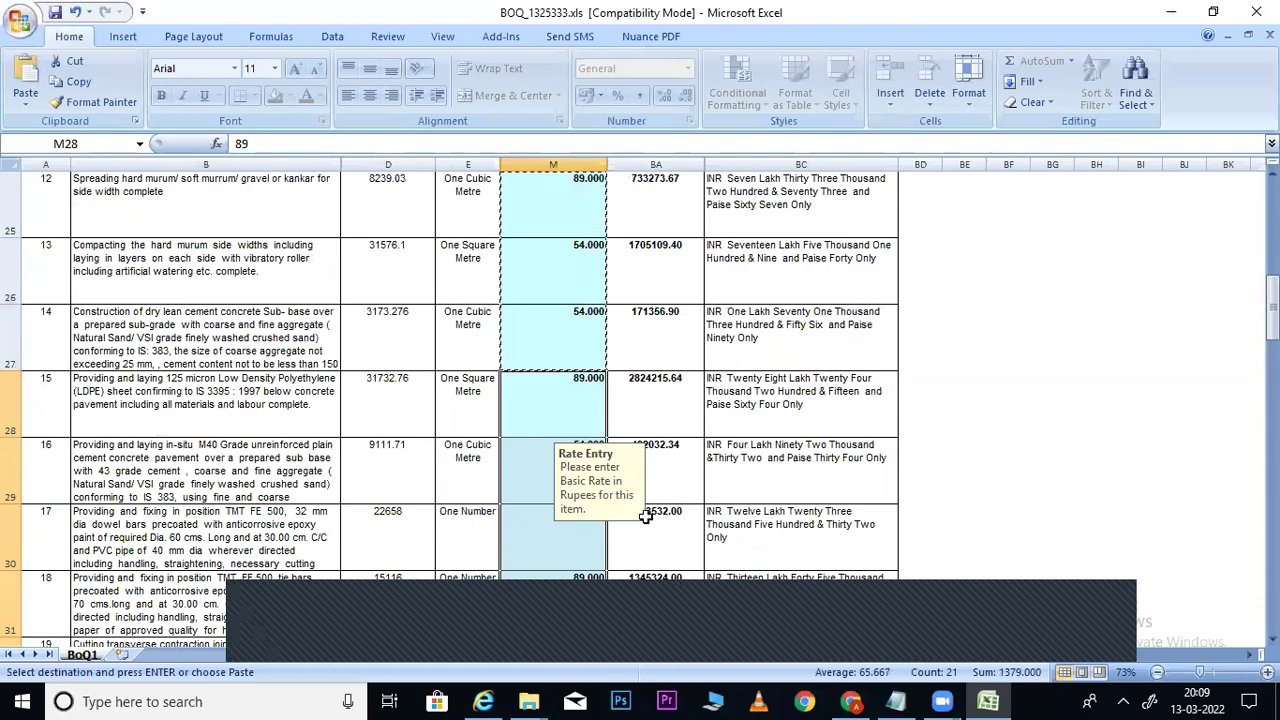
pyautogui.click(537, 528)
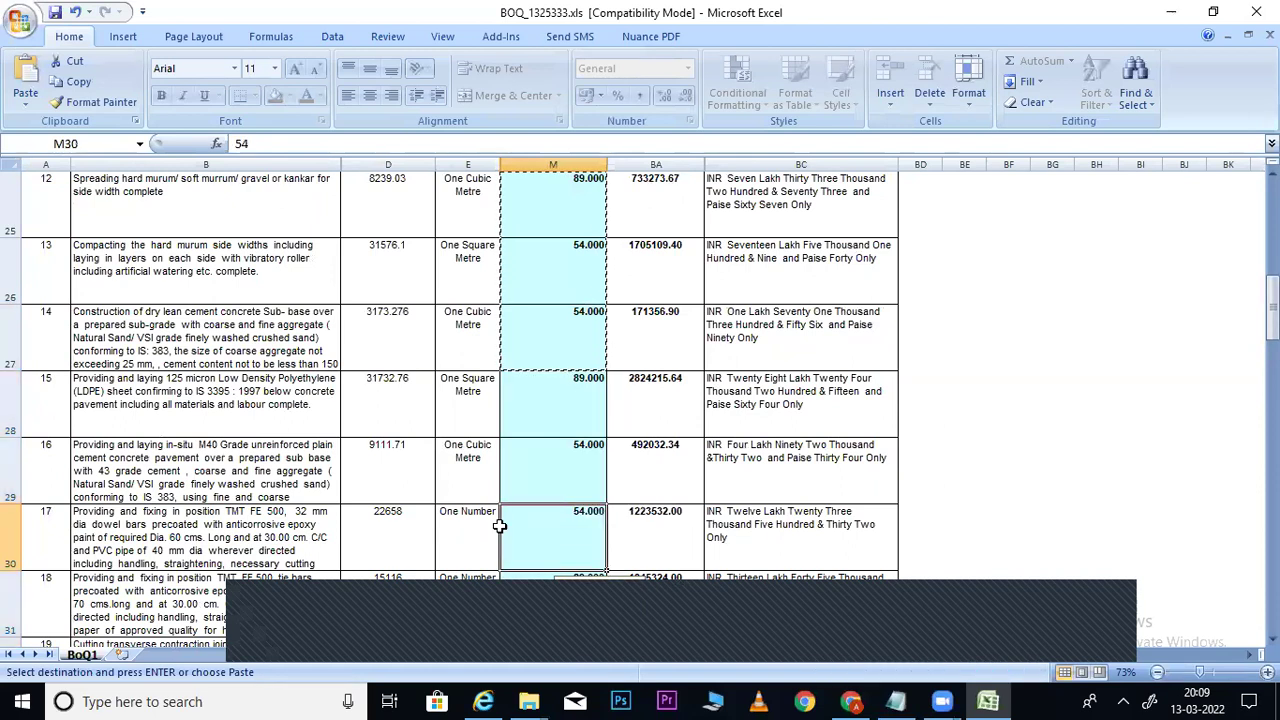
# Save the updated BOQ workbook and check the Total in Figures at the end of the price schedule
pyautogui.click(55, 12)
pyautogui.click(714, 482)
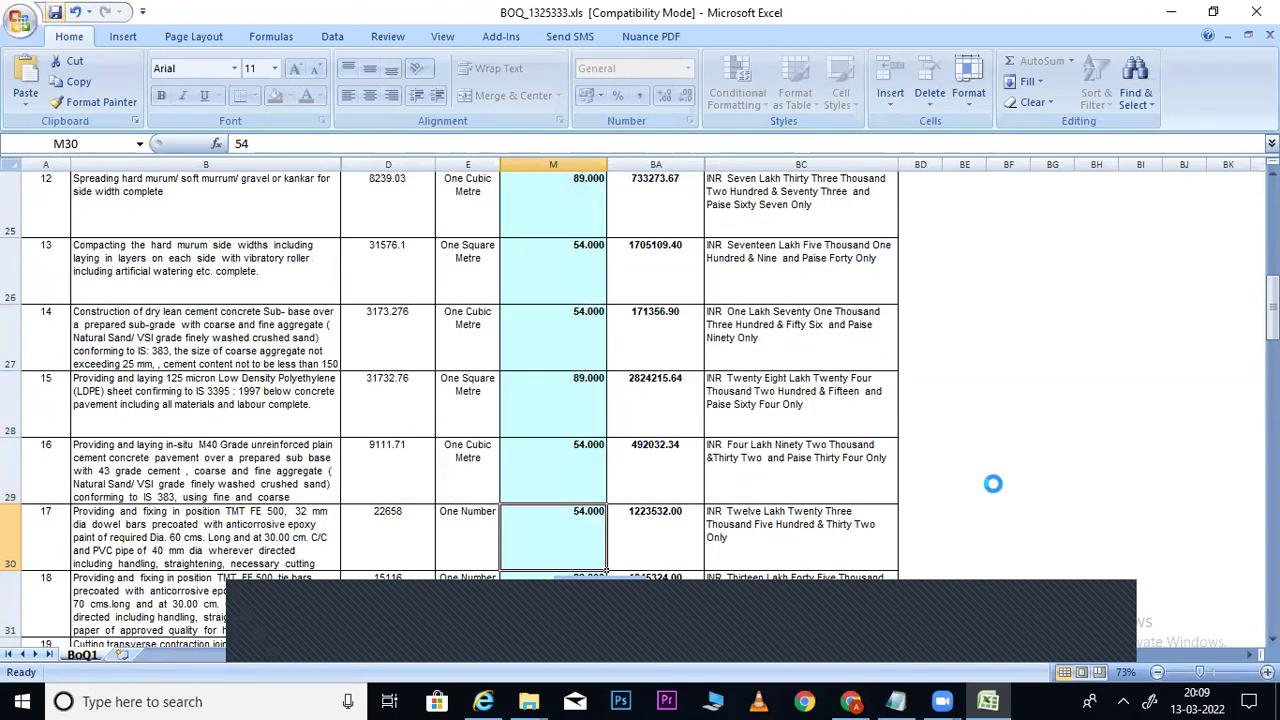
pyautogui.moveTo(1272, 300); pyautogui.dragTo(1272, 580)
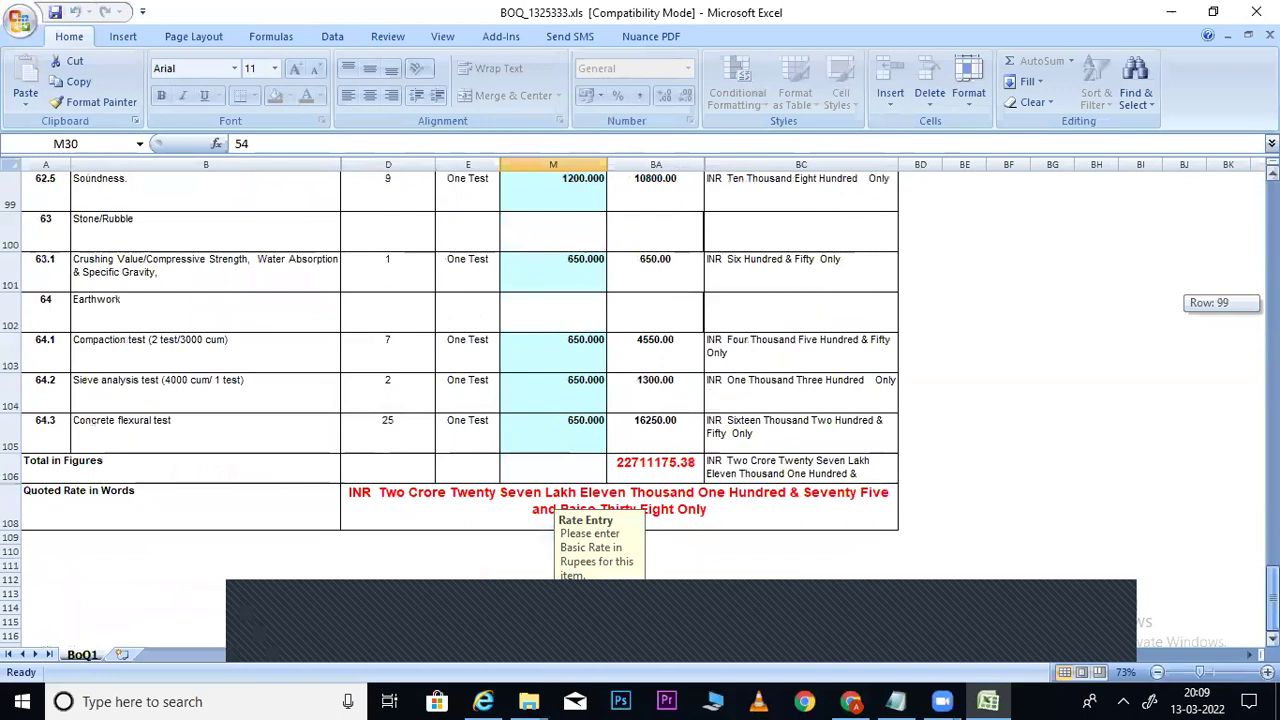
pyautogui.click(650, 467)
pyautogui.click(56, 13)
pyautogui.click(709, 480)
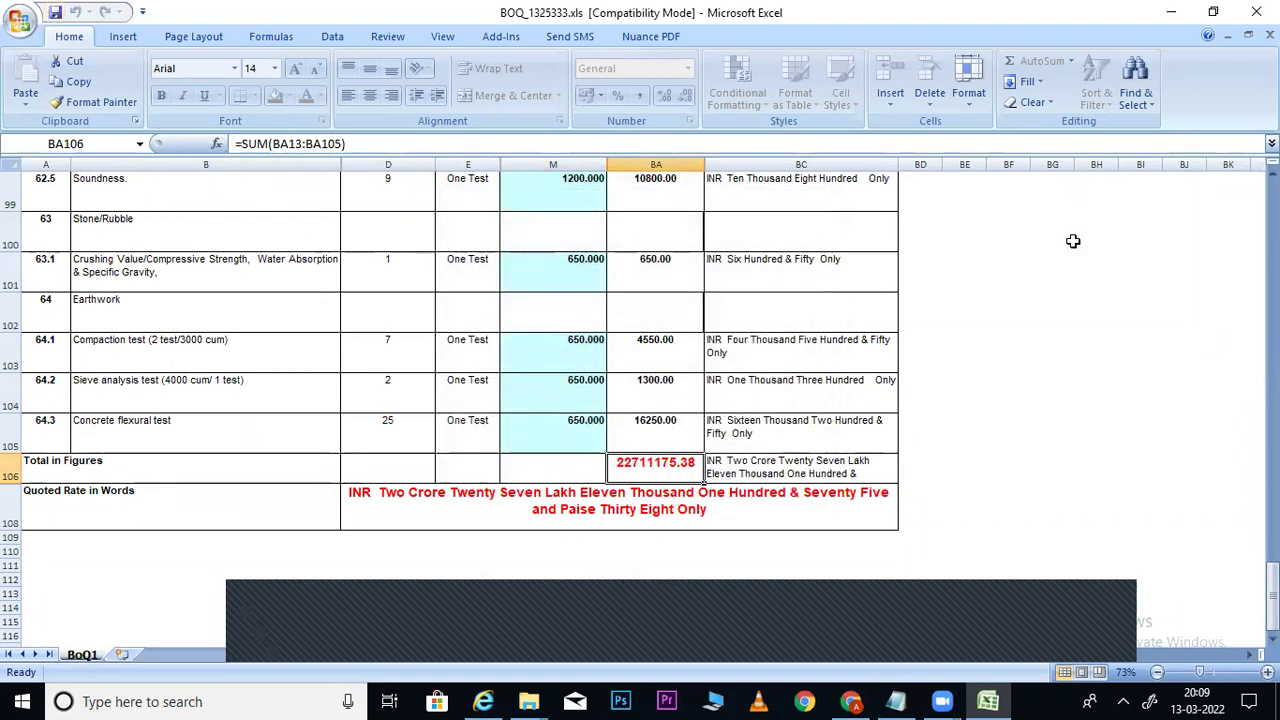
# Close the BOQ workbook without saving again and return to the tender portal in Internet Explorer
pyautogui.click(1256, 12)
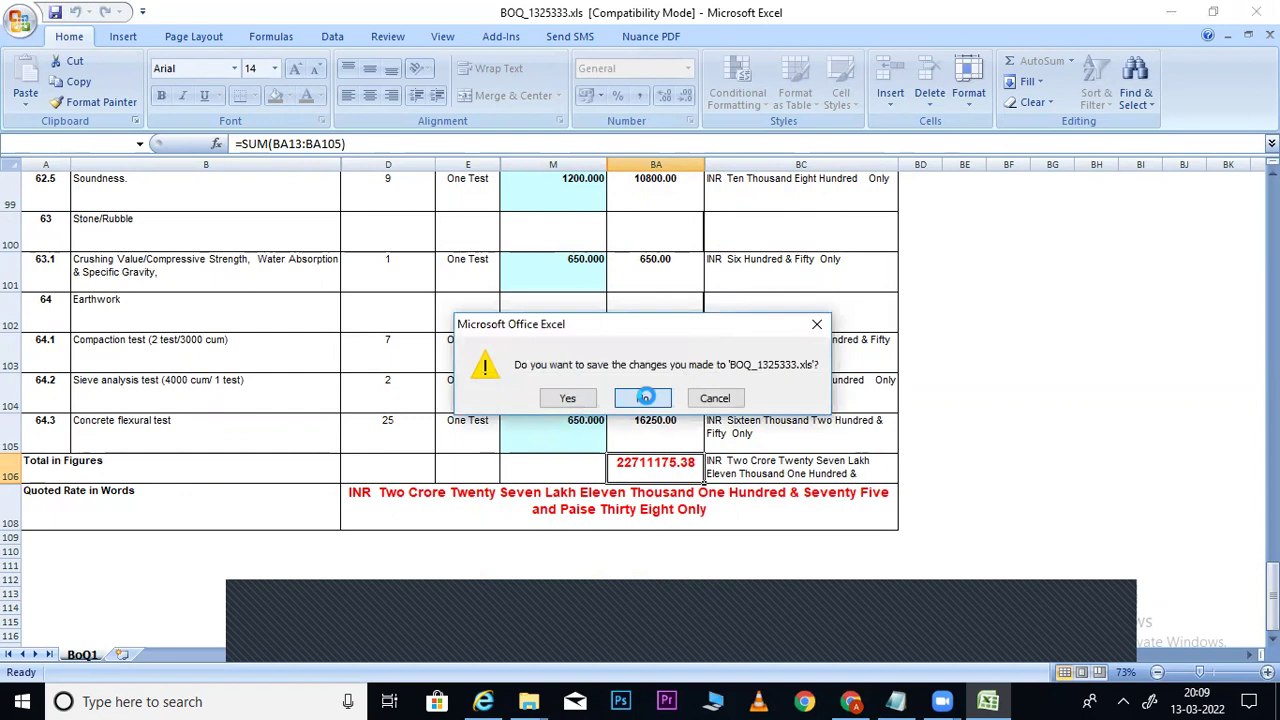
pyautogui.click(645, 398)
pyautogui.click(484, 701)
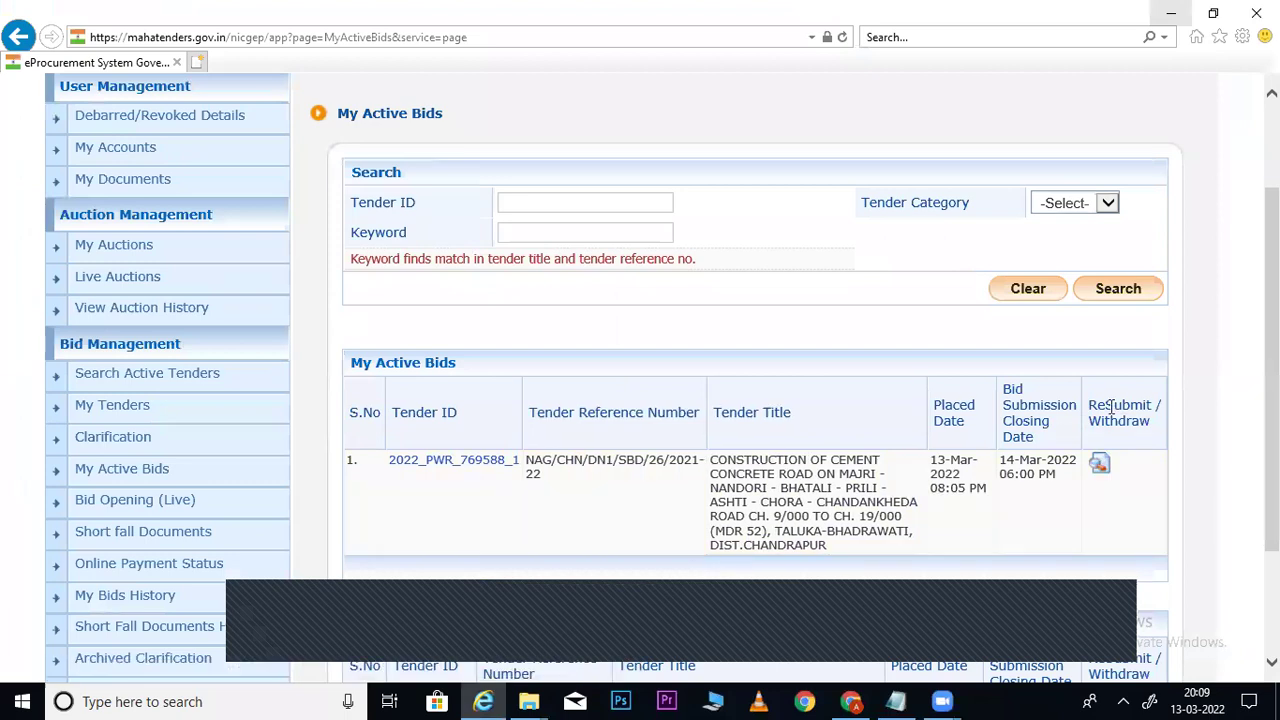
# Open the resubmit/withdraw page of the cement concrete road bid and start resubmitting its uploaded documents
pyautogui.moveTo(1101, 404); pyautogui.dragTo(1148, 404)
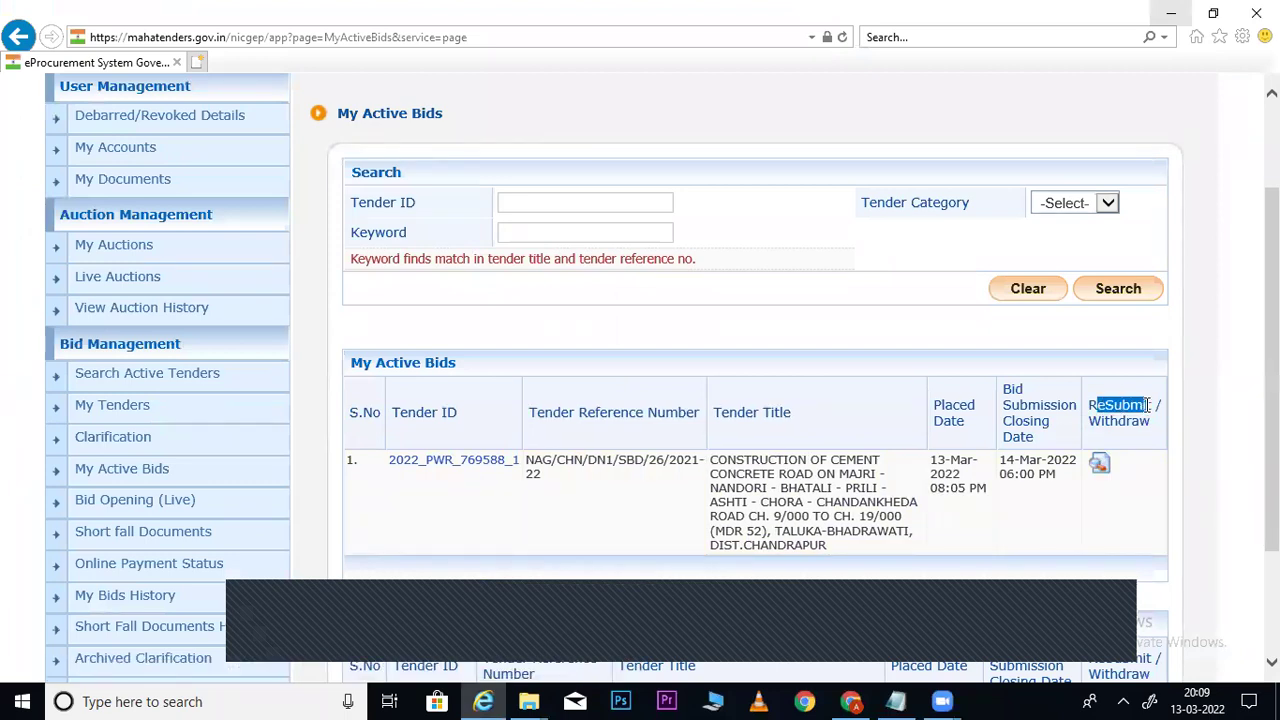
pyautogui.click(1100, 467)
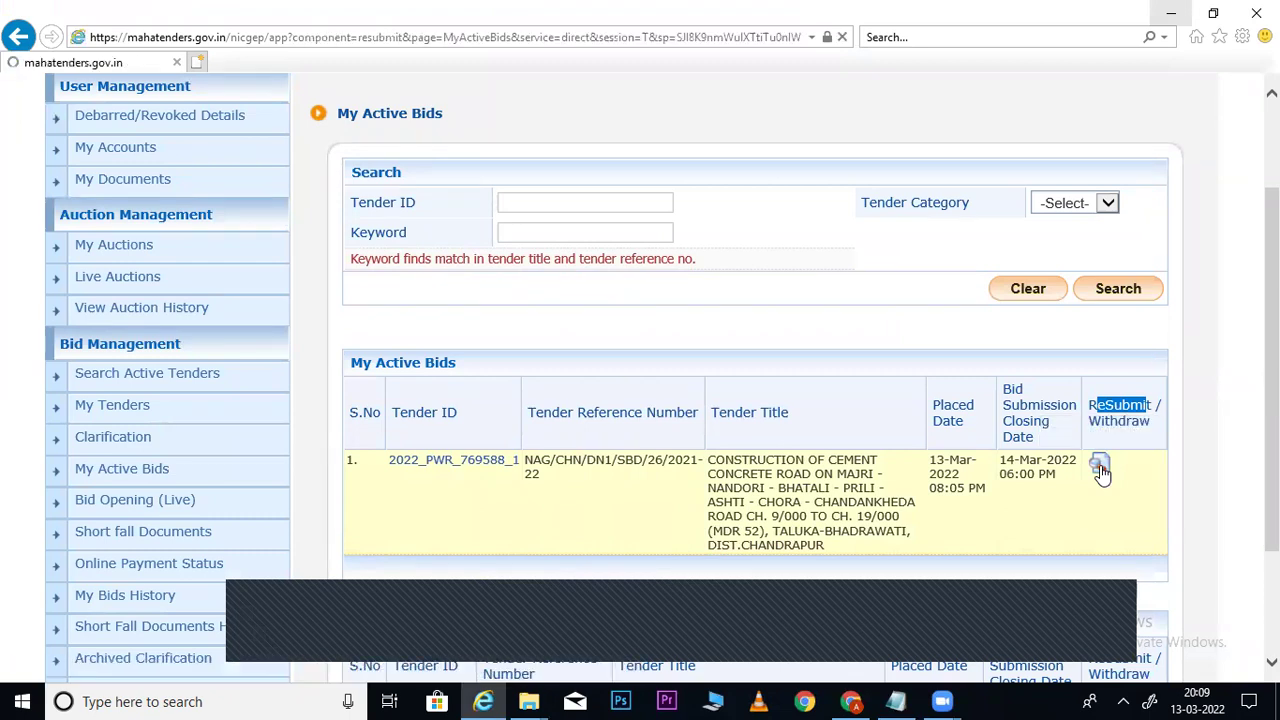
pyautogui.scroll(-10, 1046, 98)
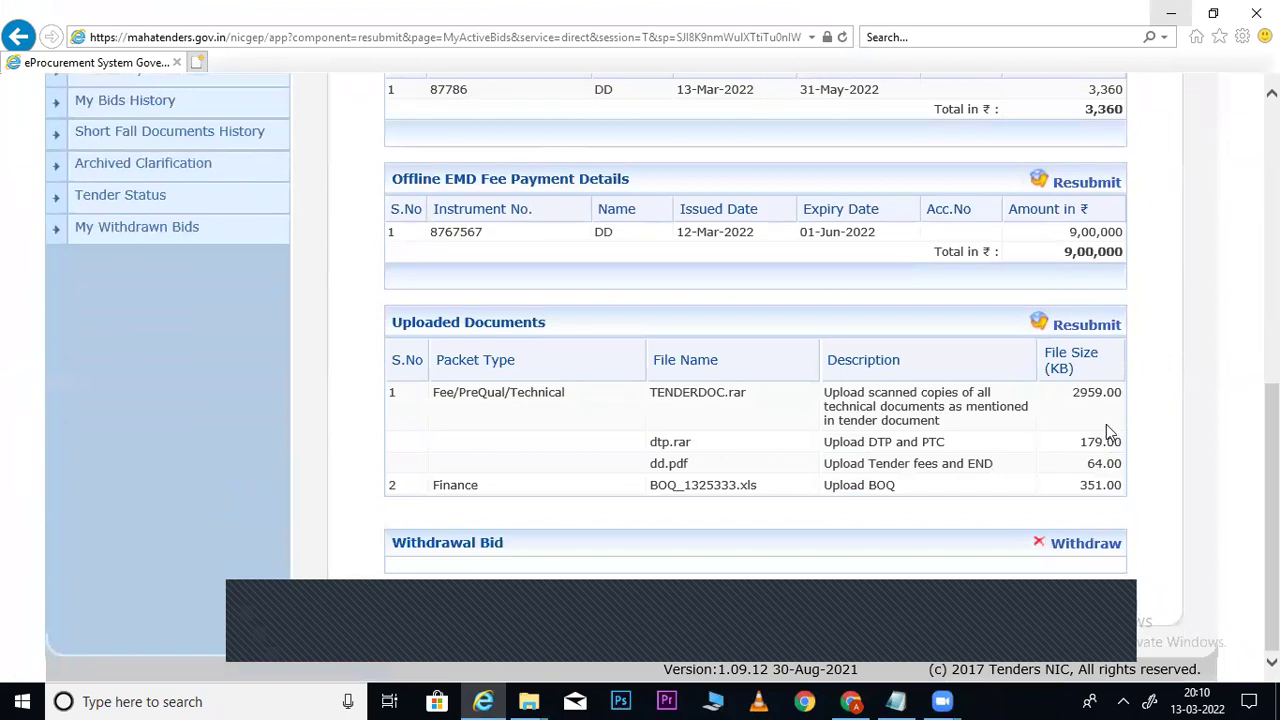
pyautogui.click(1088, 329)
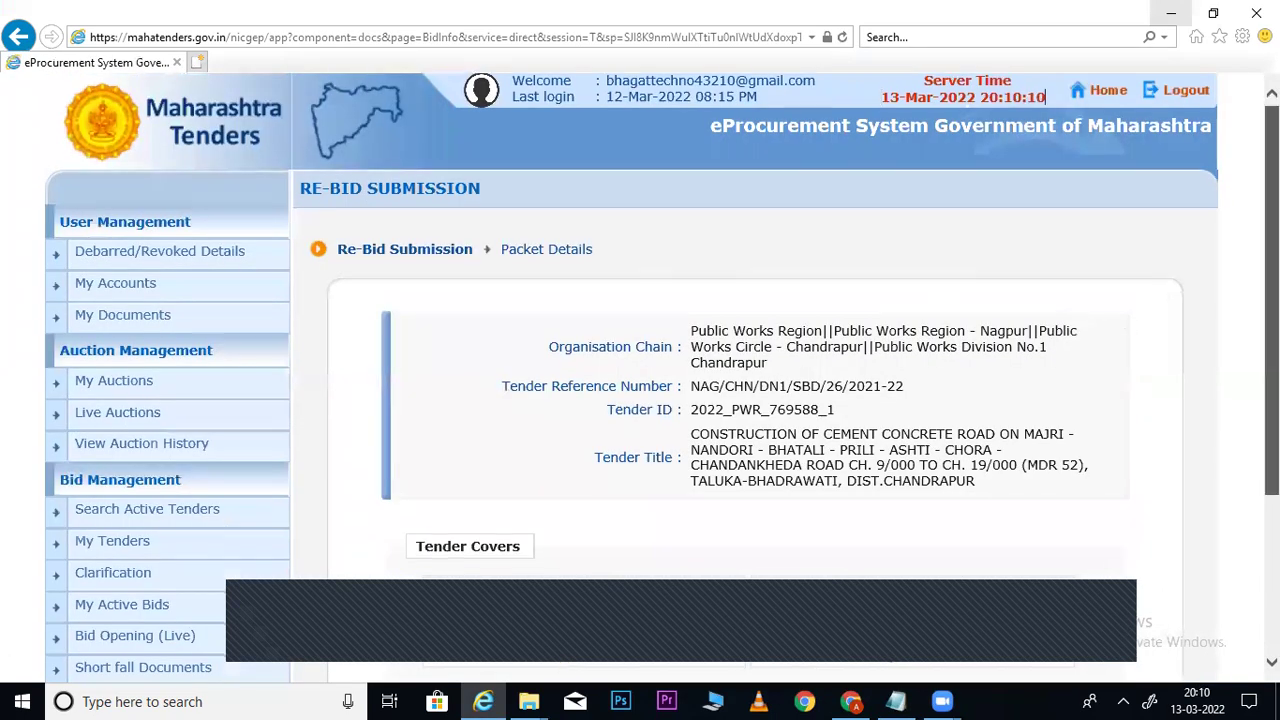
# Open the Finance cover of the re-bid submission and allow the eProcurement Java application to run
pyautogui.scroll(-3, 640, 400)
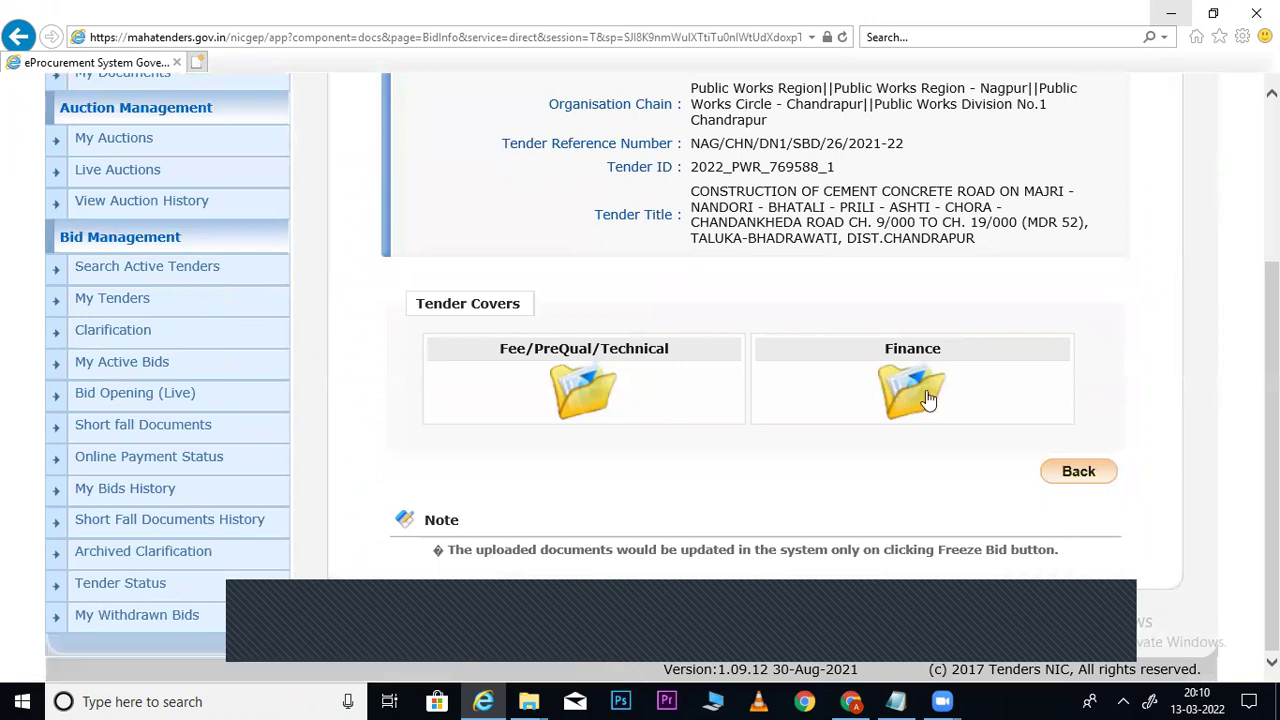
pyautogui.click(923, 400)
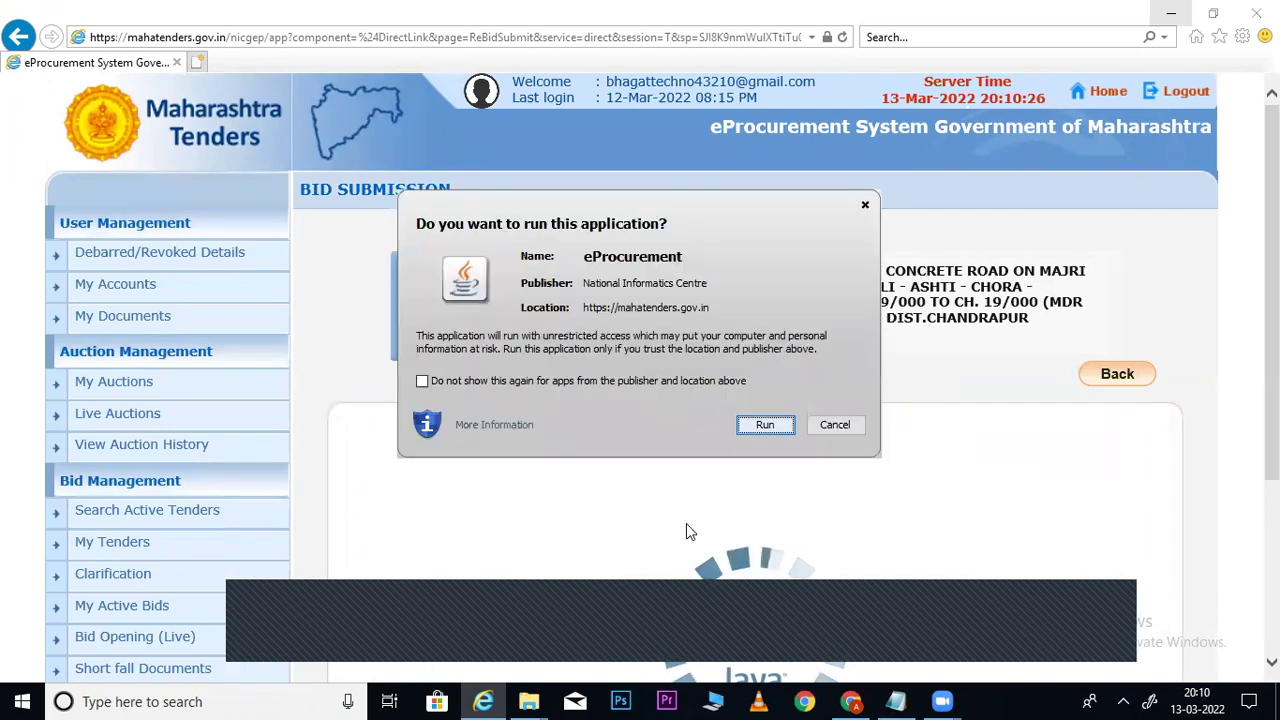
pyautogui.click(764, 426)
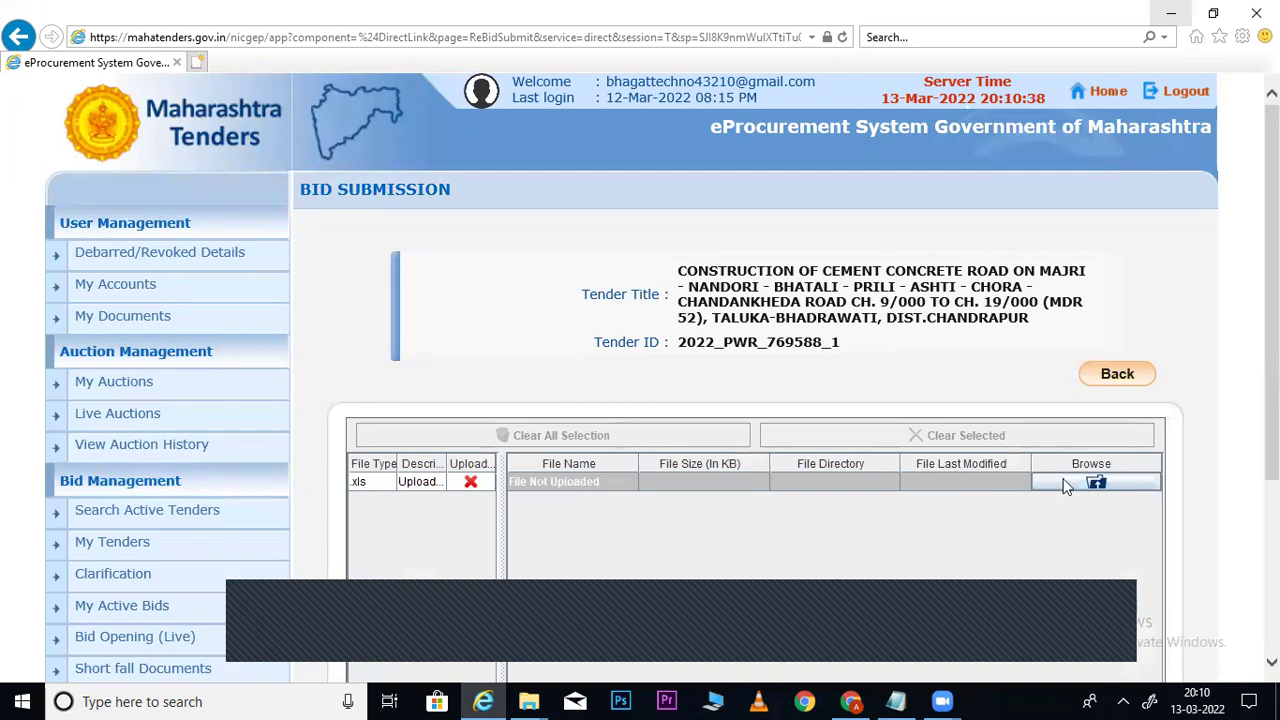
# Choose BOQ_1325333.xls from the construction work folder inside TENDER CHEMICAL on the Desktop as the Finance document
pyautogui.click(1063, 481)
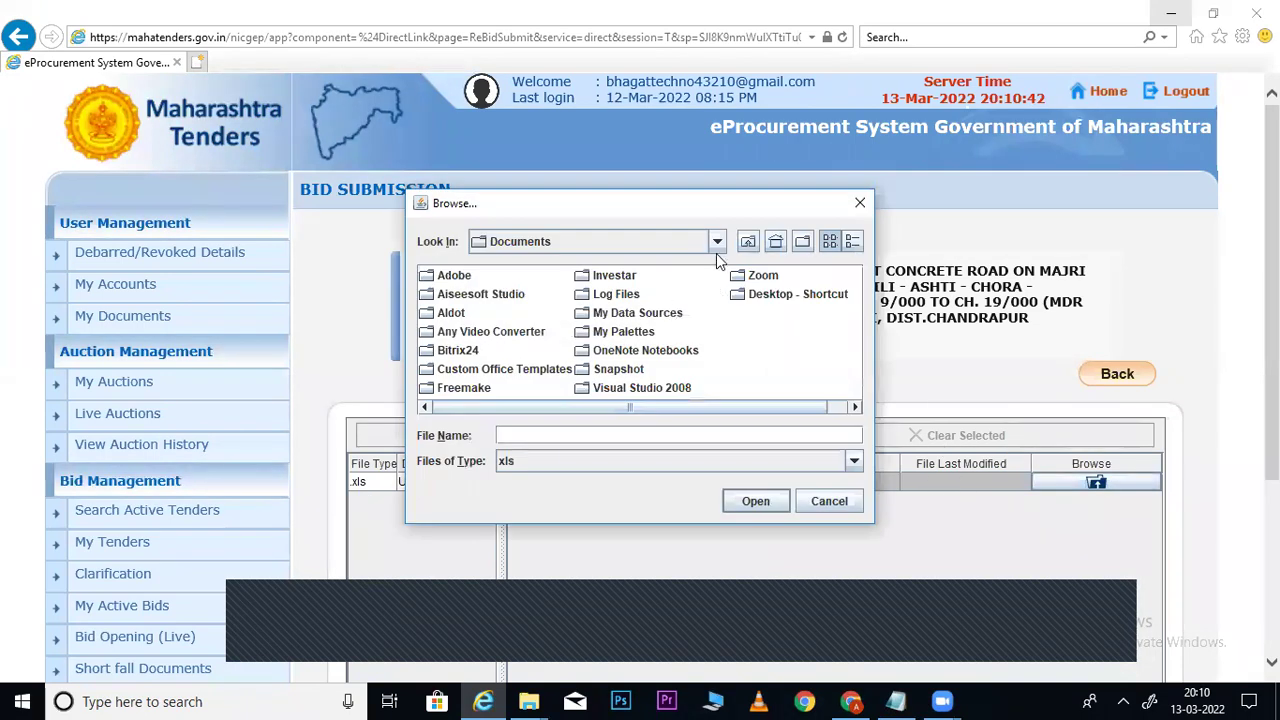
pyautogui.click(717, 250)
pyautogui.moveTo(717, 305); pyautogui.dragTo(634, 289)
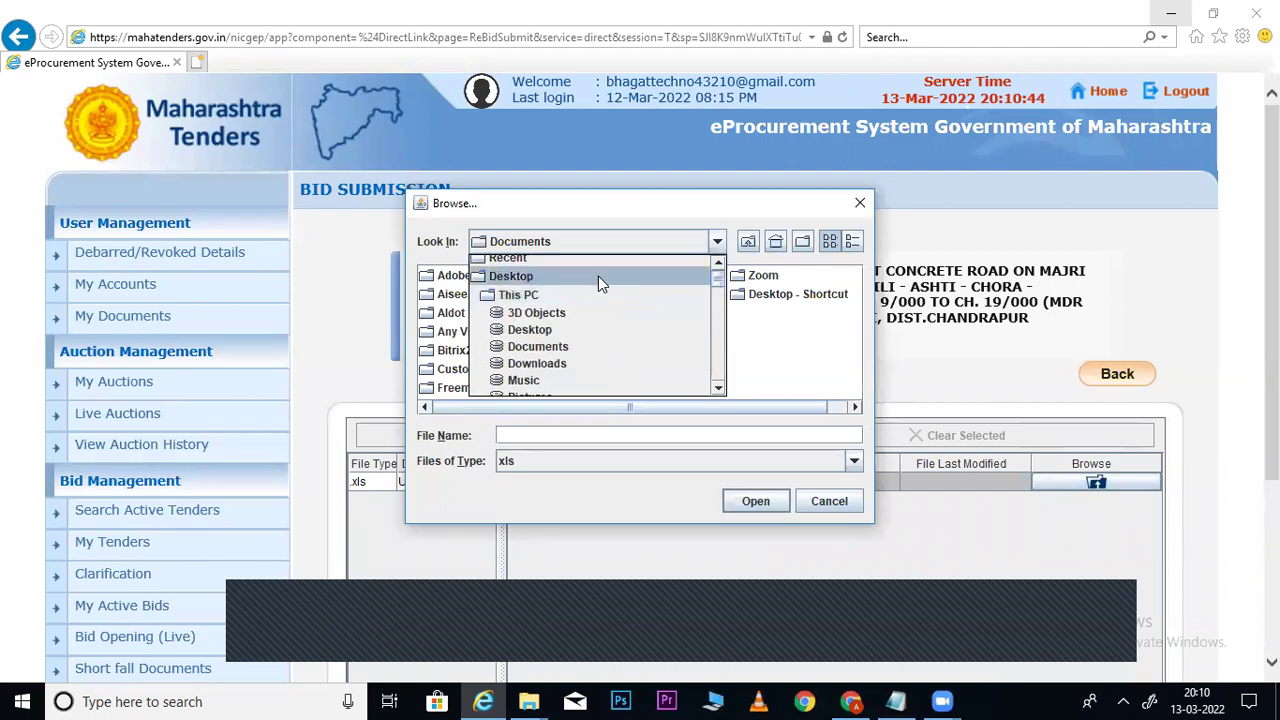
pyautogui.click(598, 276)
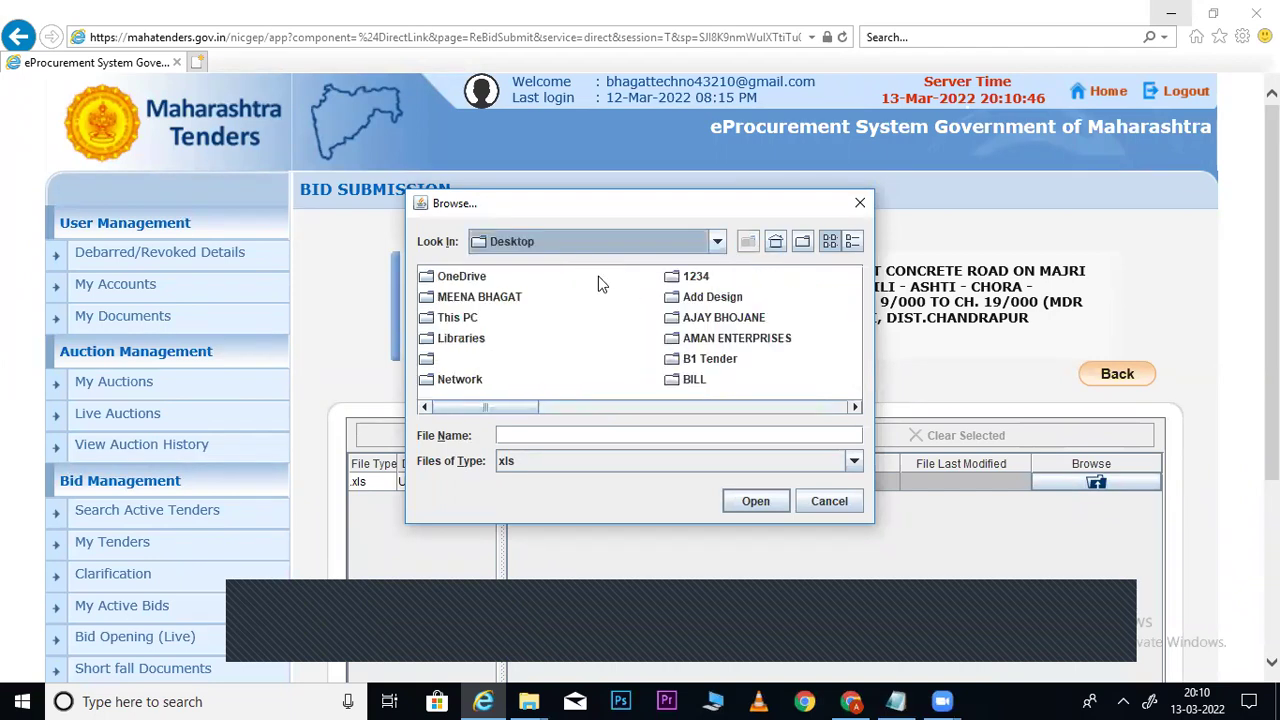
pyautogui.click(703, 298)
pyautogui.press('t')
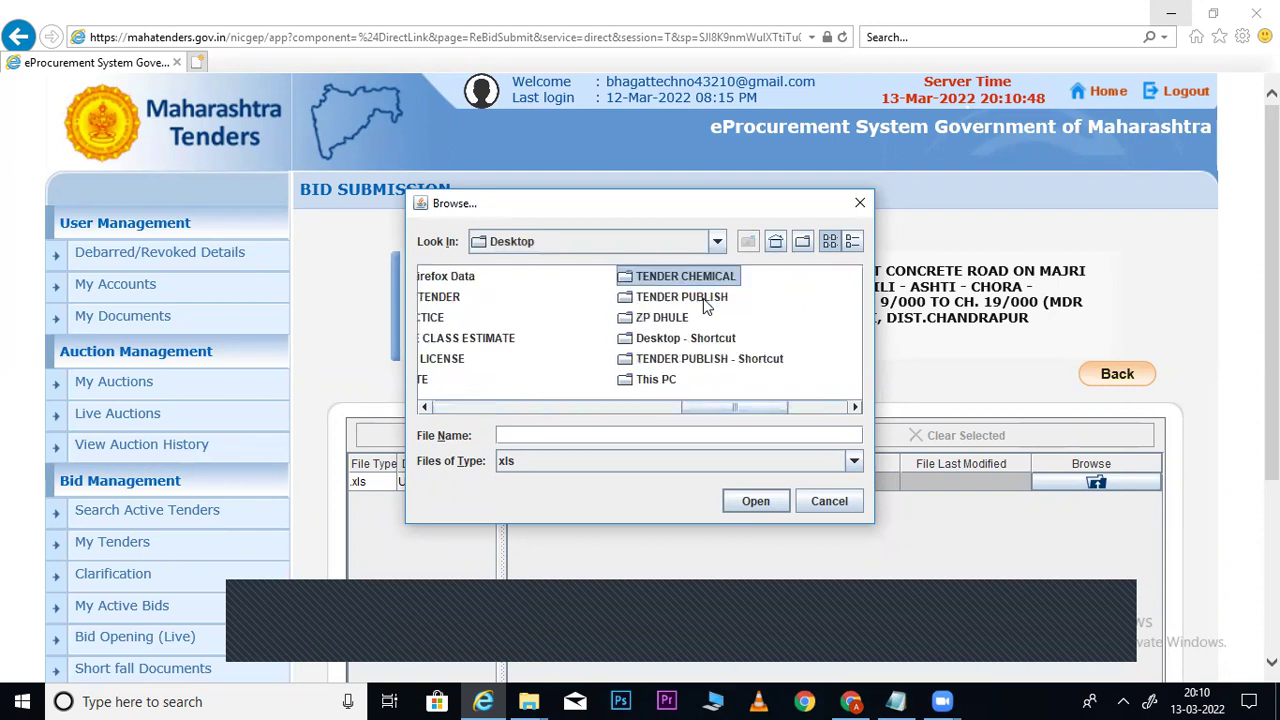
pyautogui.doubleClick(641, 283)
pyautogui.click(510, 285)
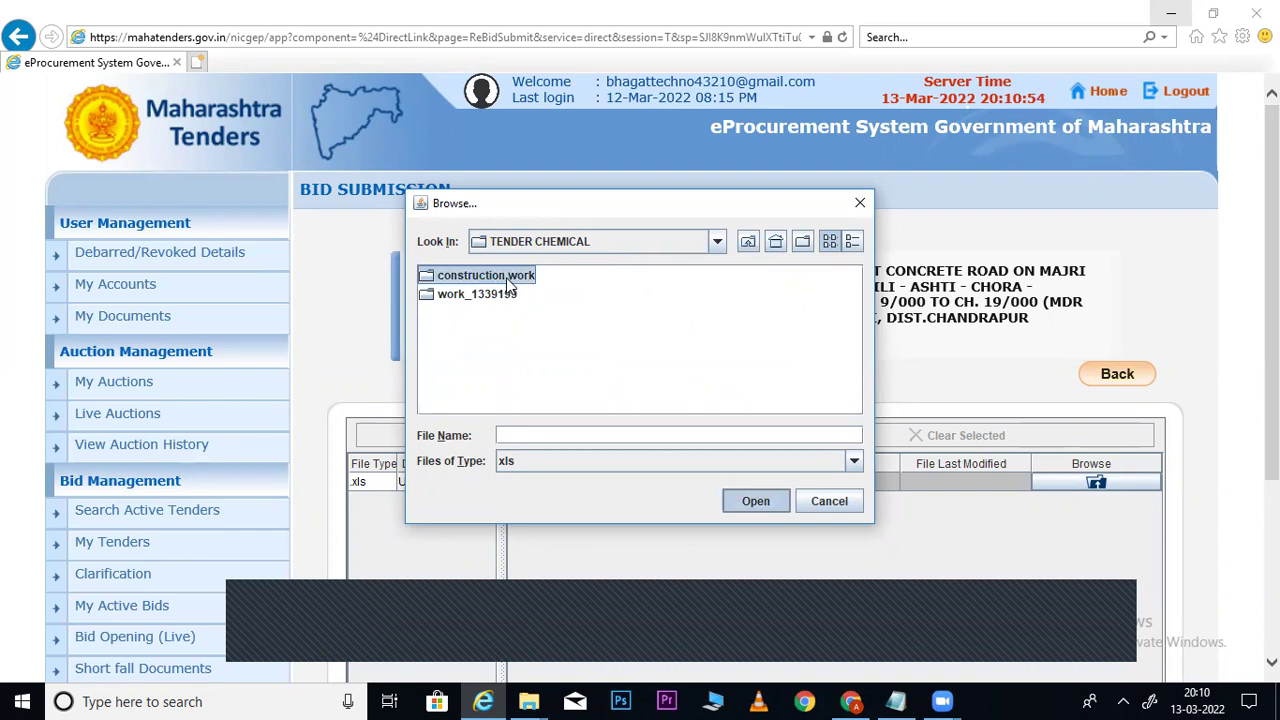
pyautogui.doubleClick(510, 285)
pyautogui.click(485, 276)
pyautogui.click(757, 504)
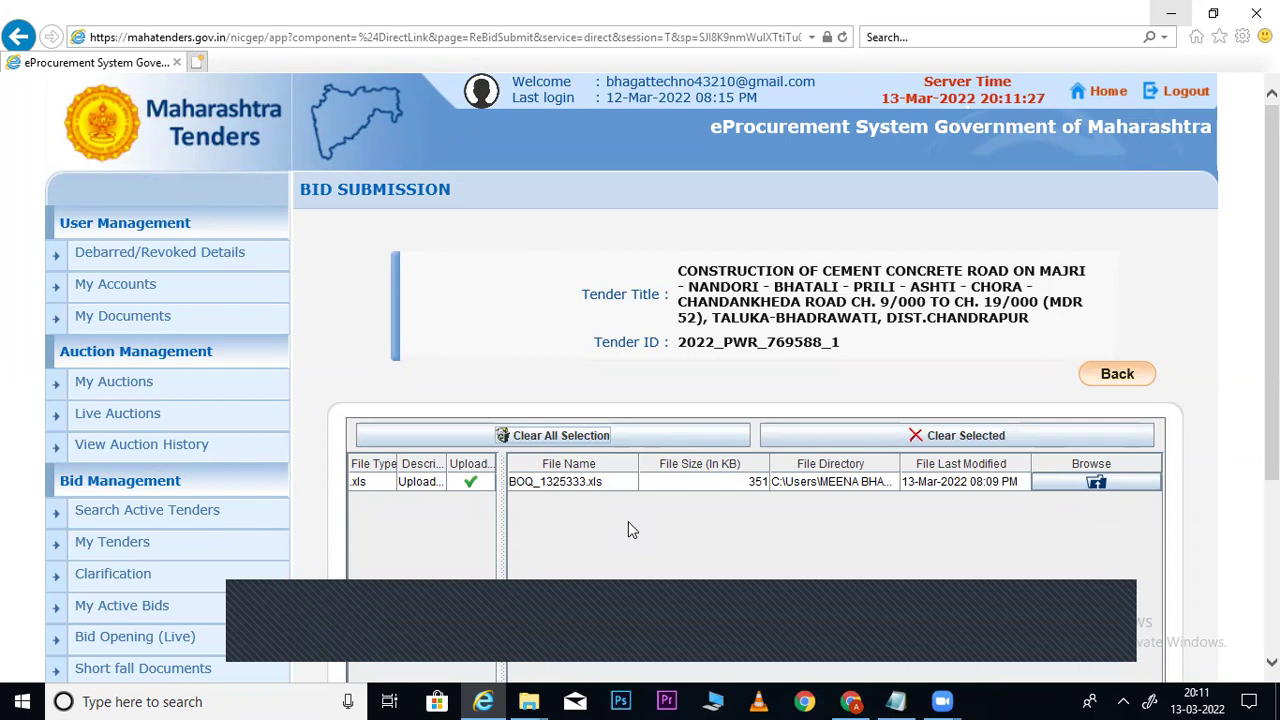
# Sign and submit the Finance packet by entering the digital signature PIN, and acknowledge the message
pyautogui.tripleClick(758, 342)
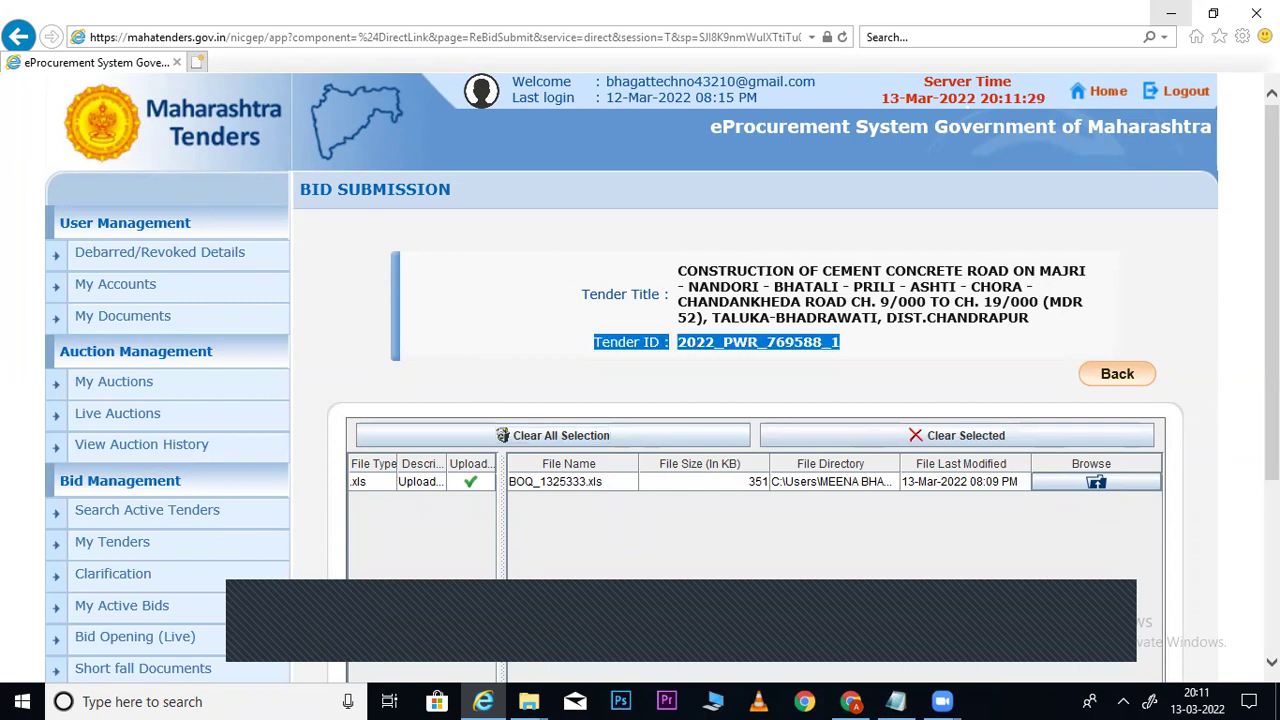
pyautogui.scroll(-3, 1114, 449)
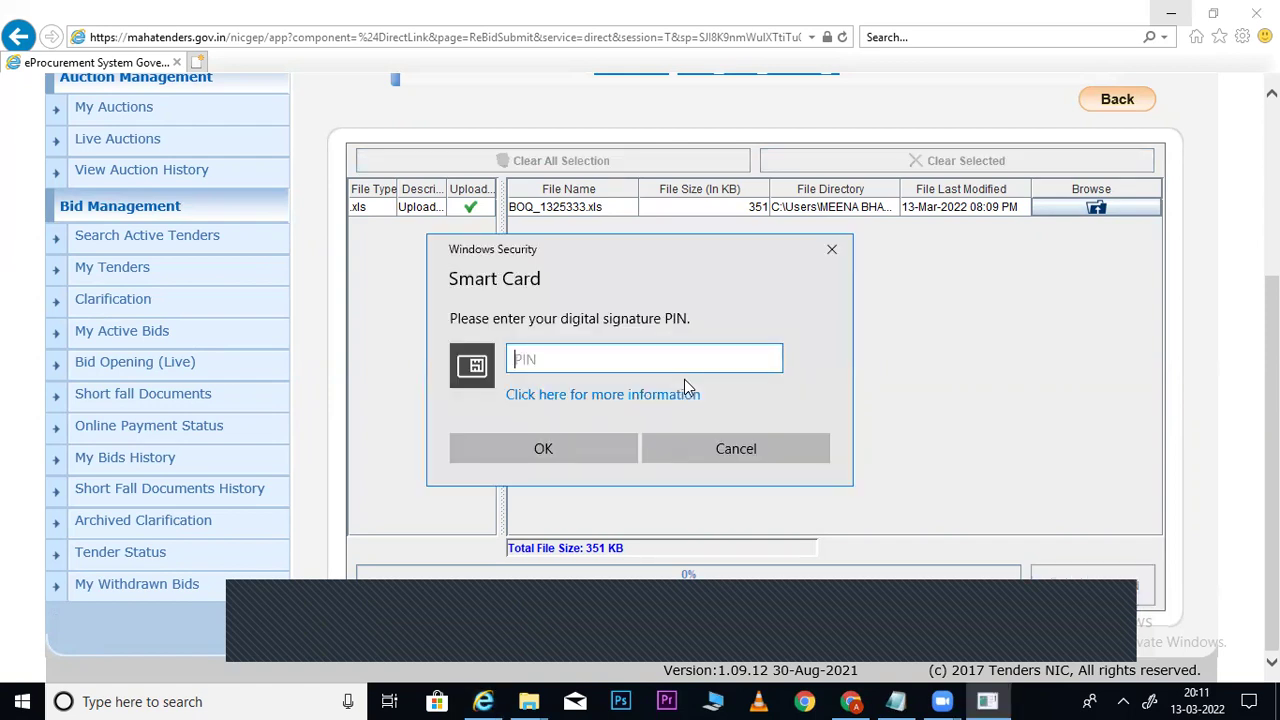
pyautogui.write('********')
pyautogui.press('Return')
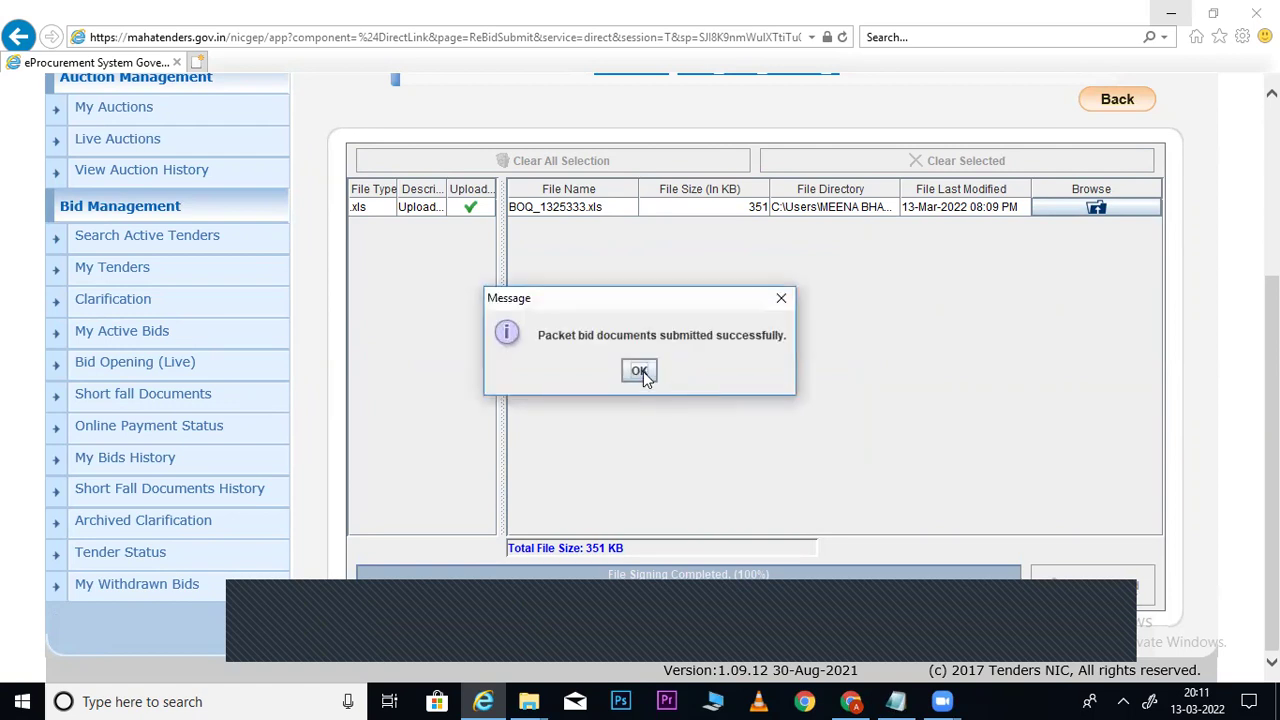
pyautogui.click(640, 372)
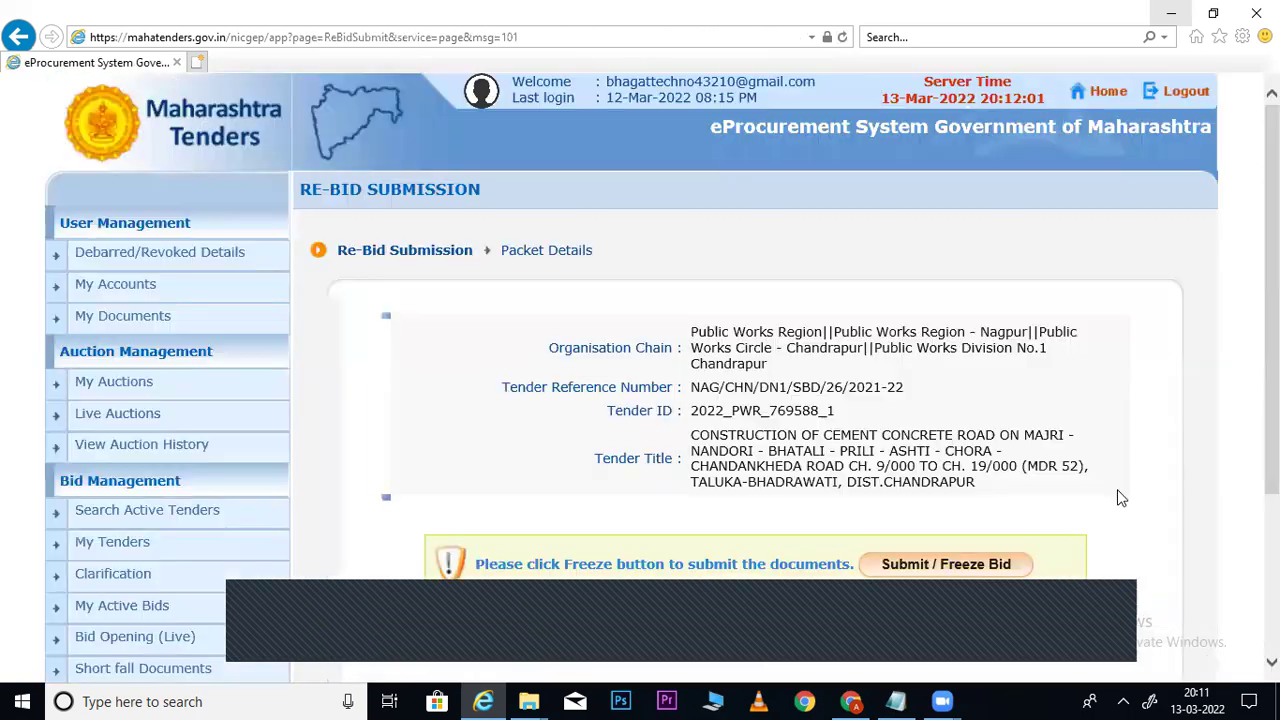
# Submit and freeze the re-bid, and check the resubmission detail and uploaded documents
pyautogui.scroll(-3, 970, 400)
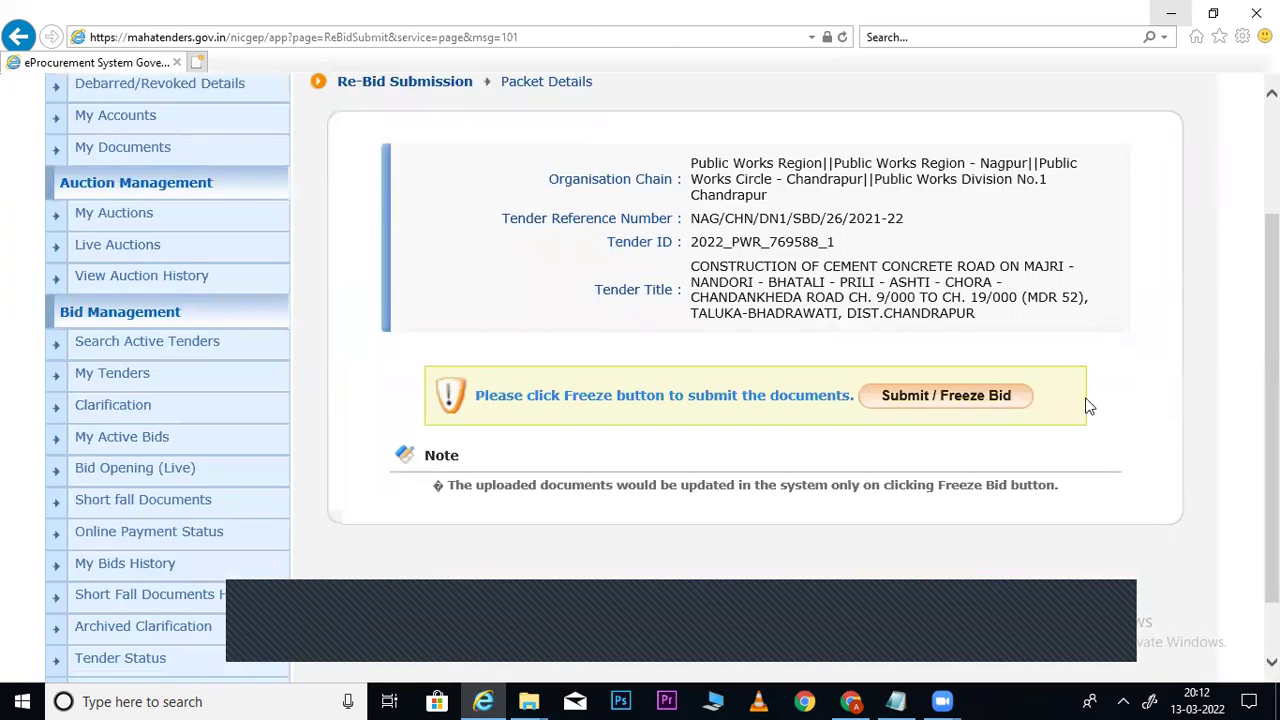
pyautogui.click(946, 396)
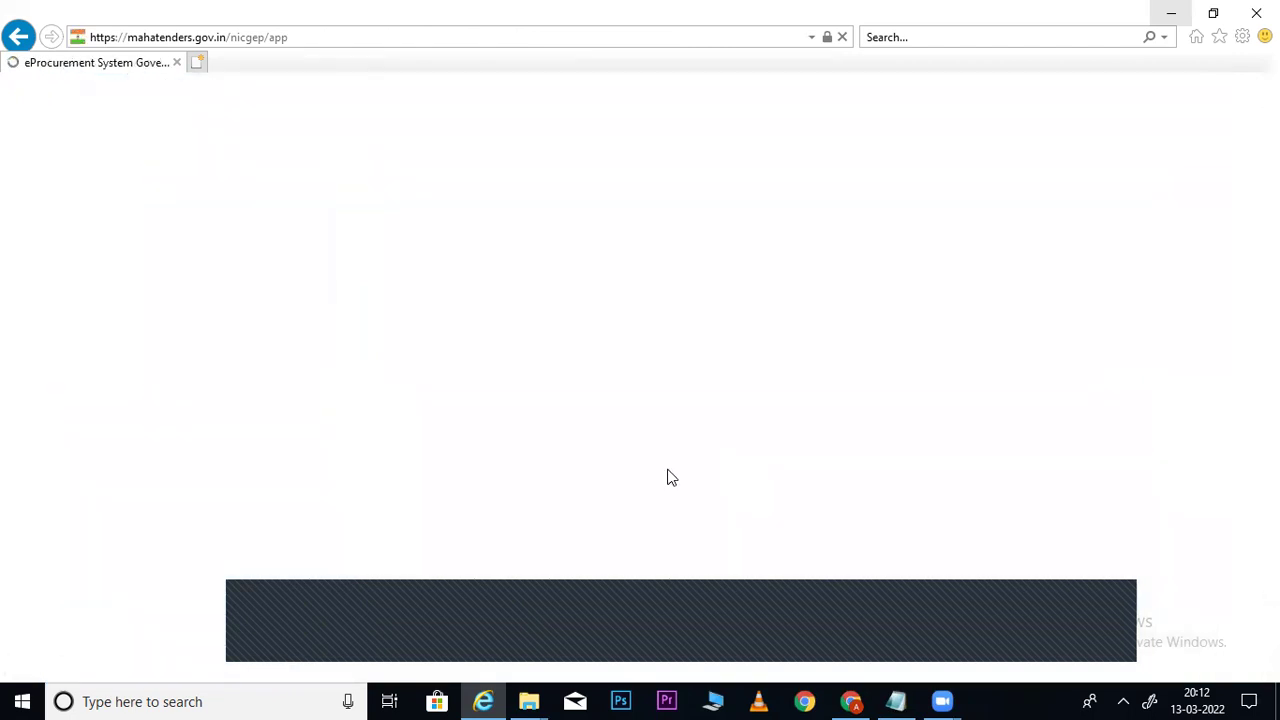
pyautogui.scroll(-3, 973, 499)
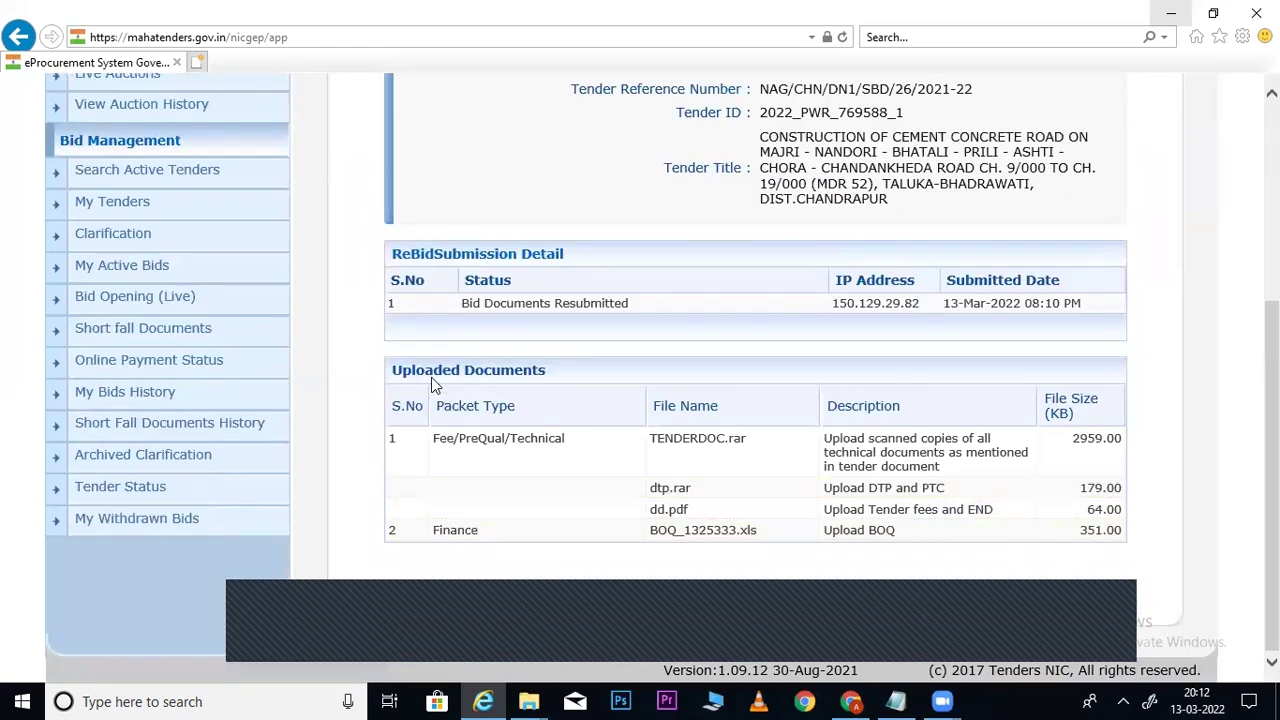
# Open My Active Bids and examine the placed date and bid submission closing date of the cement concrete road bid
pyautogui.click(97, 268)
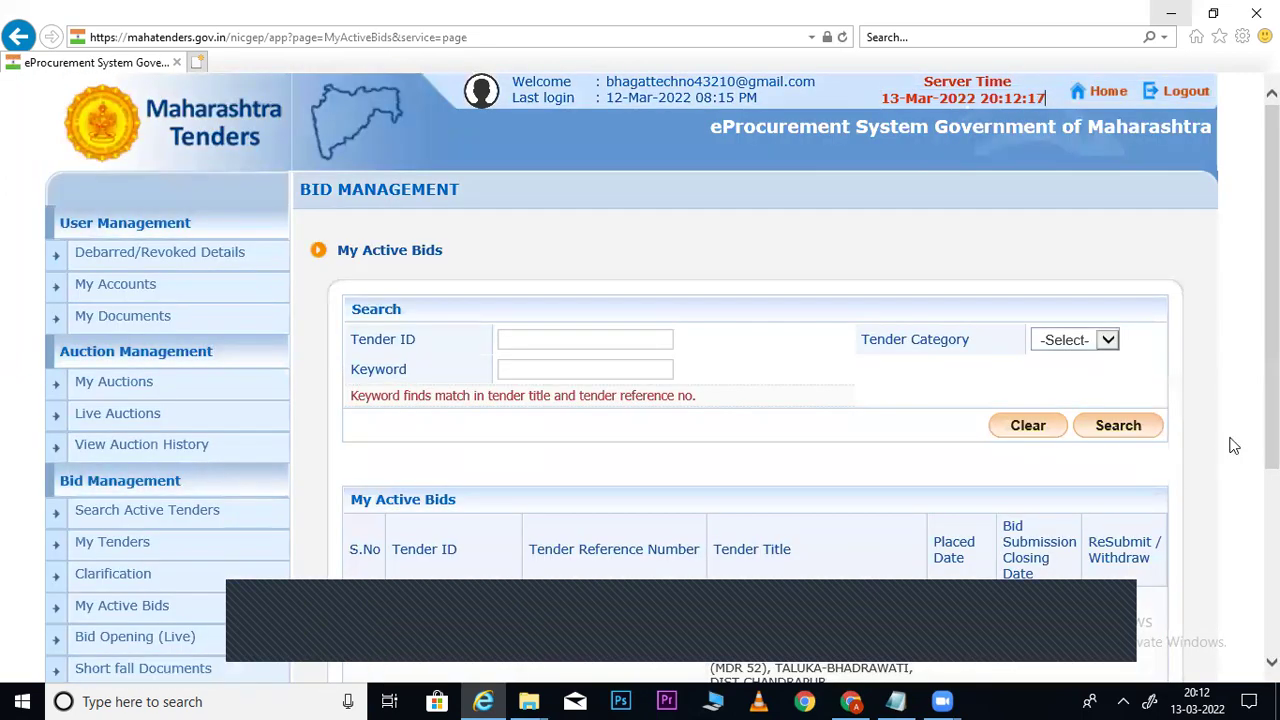
pyautogui.scroll(-2, 1100, 420)
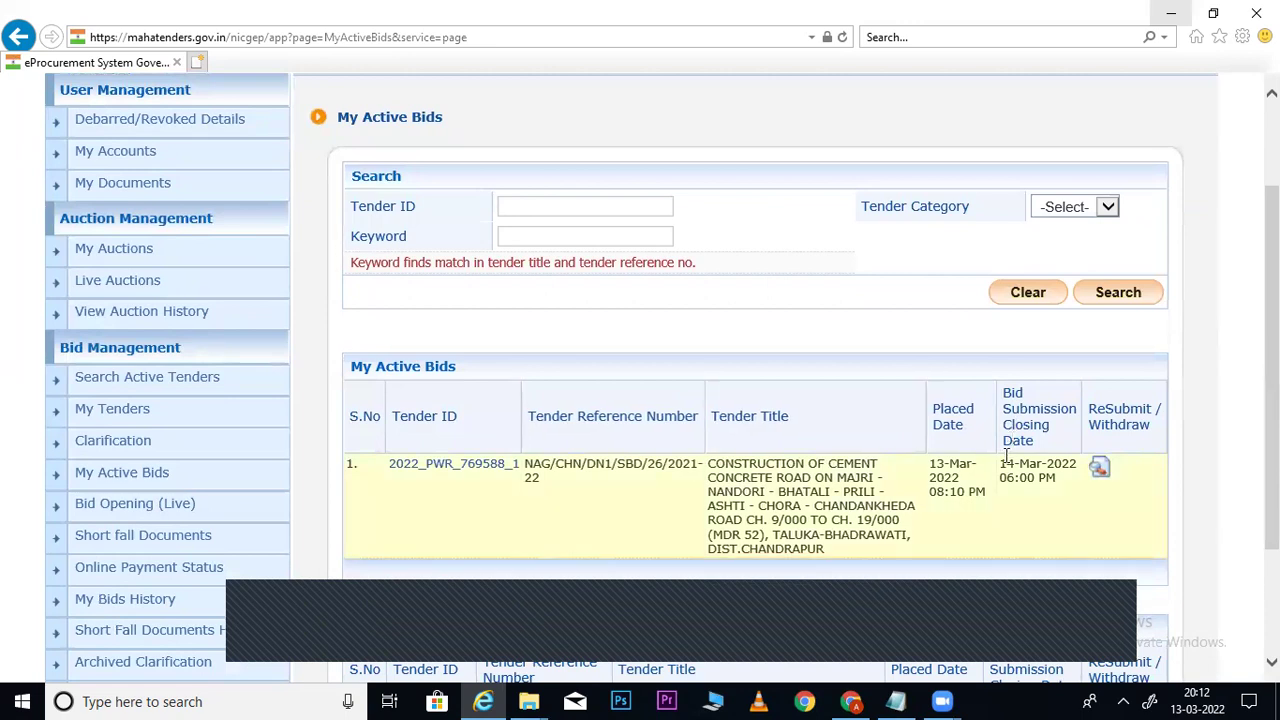
pyautogui.moveTo(927, 493); pyautogui.dragTo(967, 500)
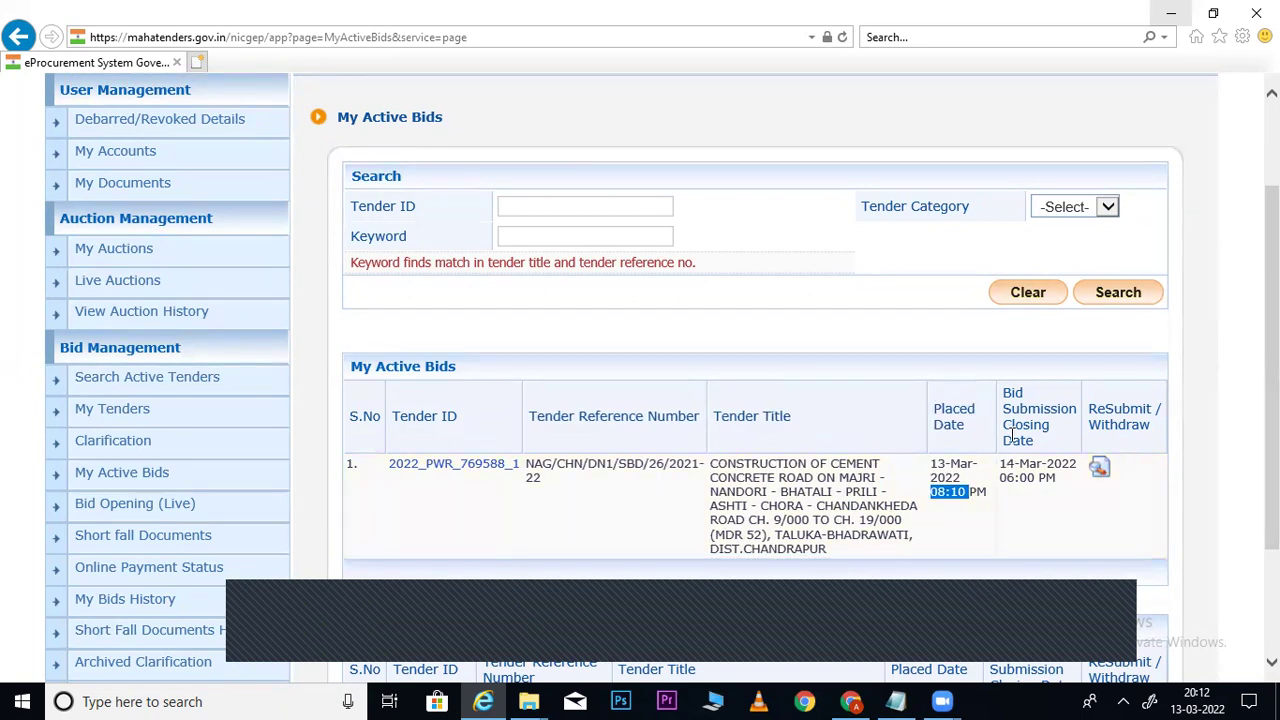
pyautogui.click(1006, 466)
pyautogui.moveTo(1006, 466); pyautogui.dragTo(1076, 467)
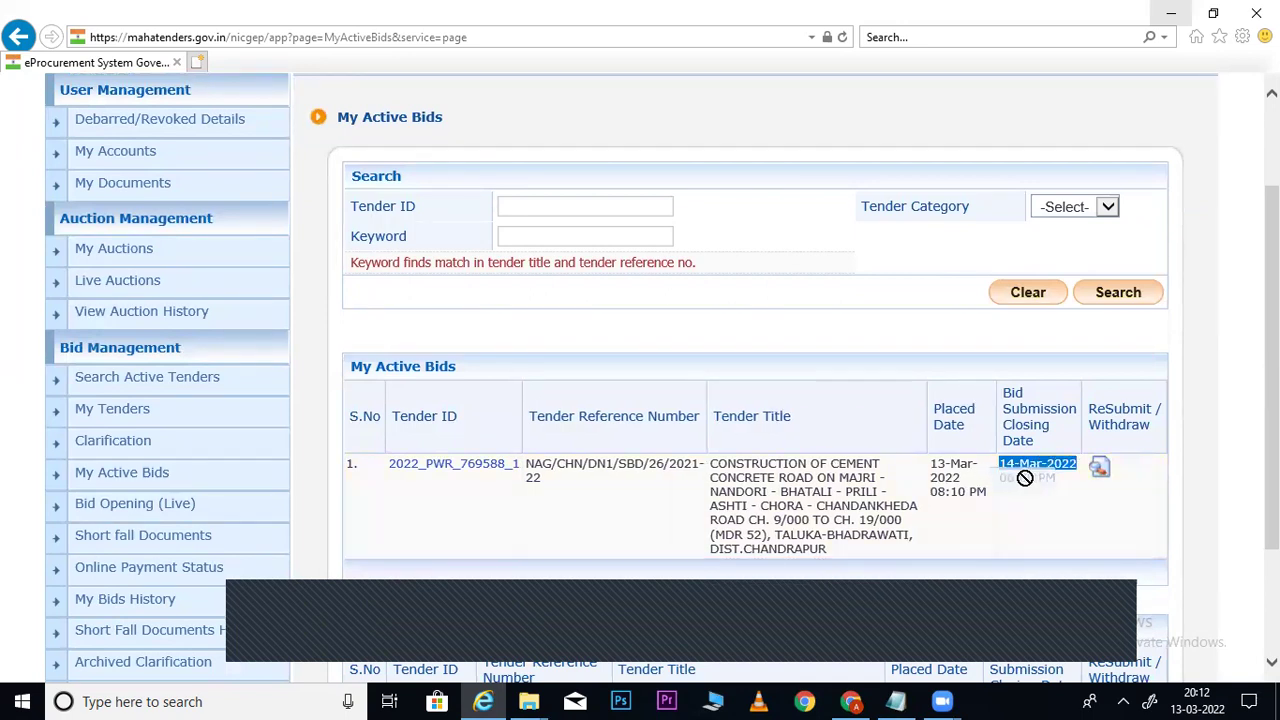
pyautogui.moveTo(999, 478); pyautogui.dragTo(1057, 478)
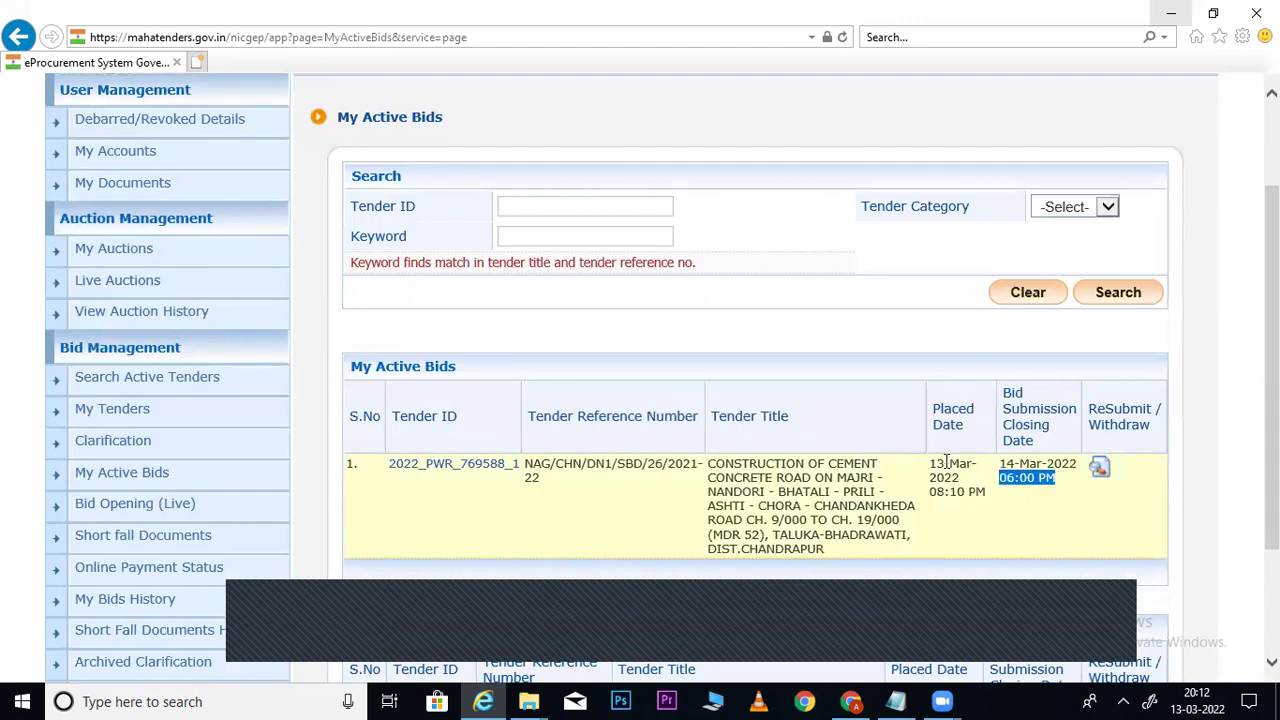
pyautogui.click(825, 480)
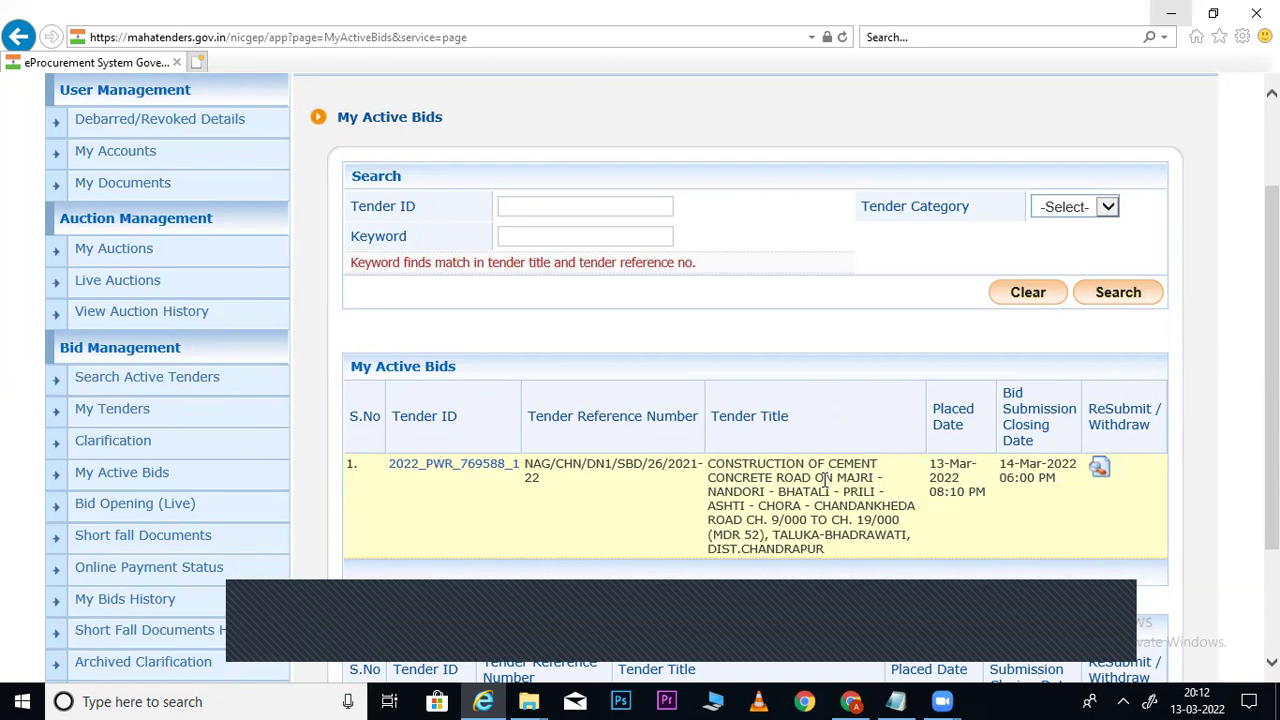
pyautogui.moveTo(1008, 465); pyautogui.dragTo(1027, 476)
# Open the withdrawal form of the cement concrete road bid and allow the eProcurement Java application to run
pyautogui.click(1100, 473)
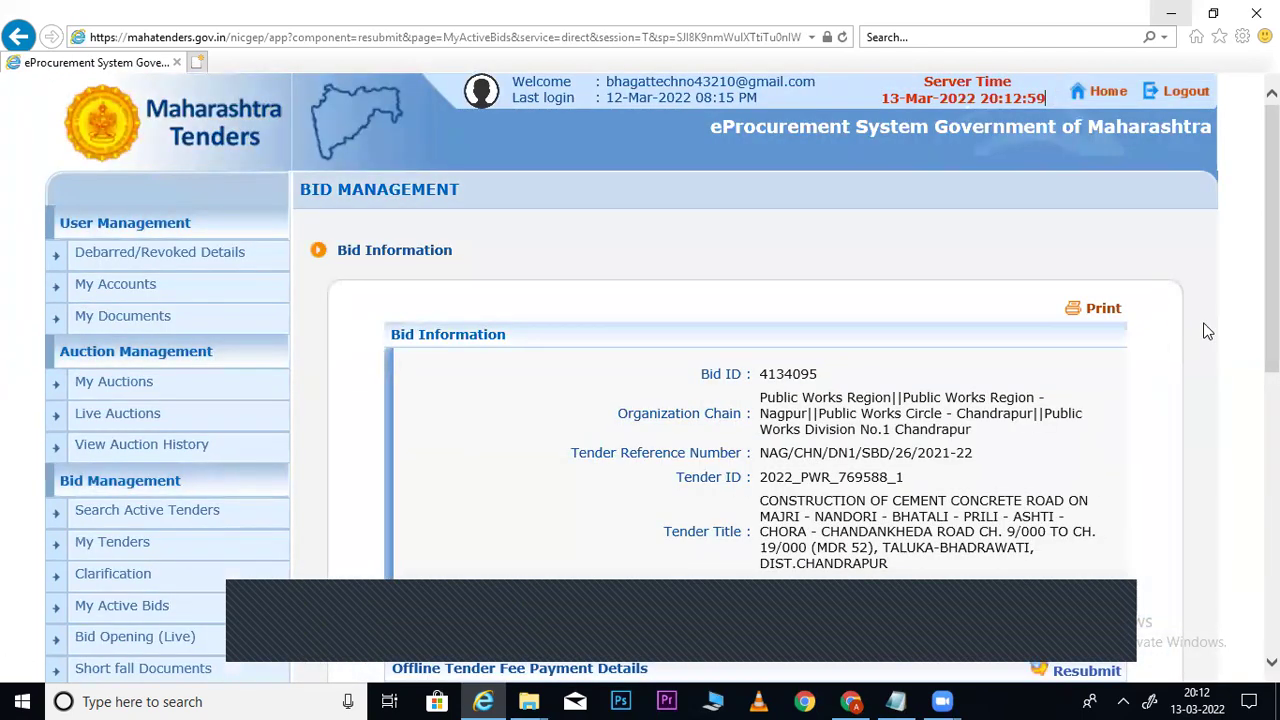
pyautogui.scroll(-6, 1150, 450)
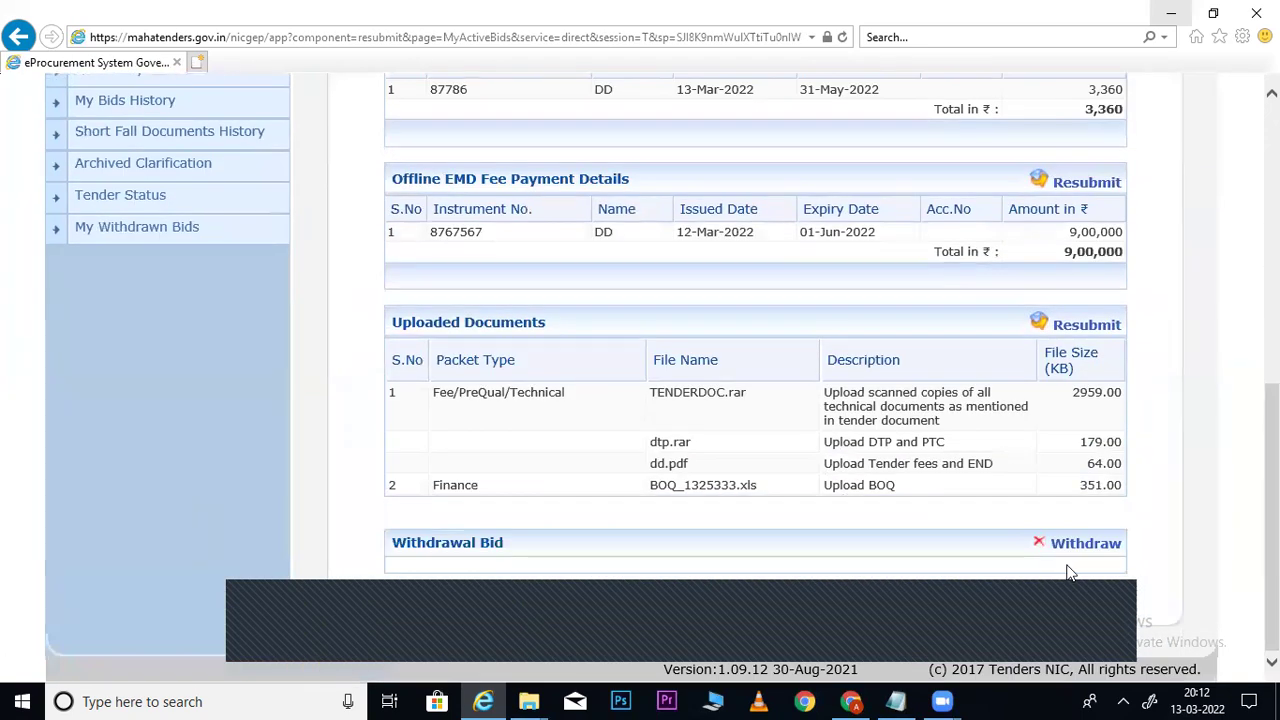
pyautogui.click(1070, 550)
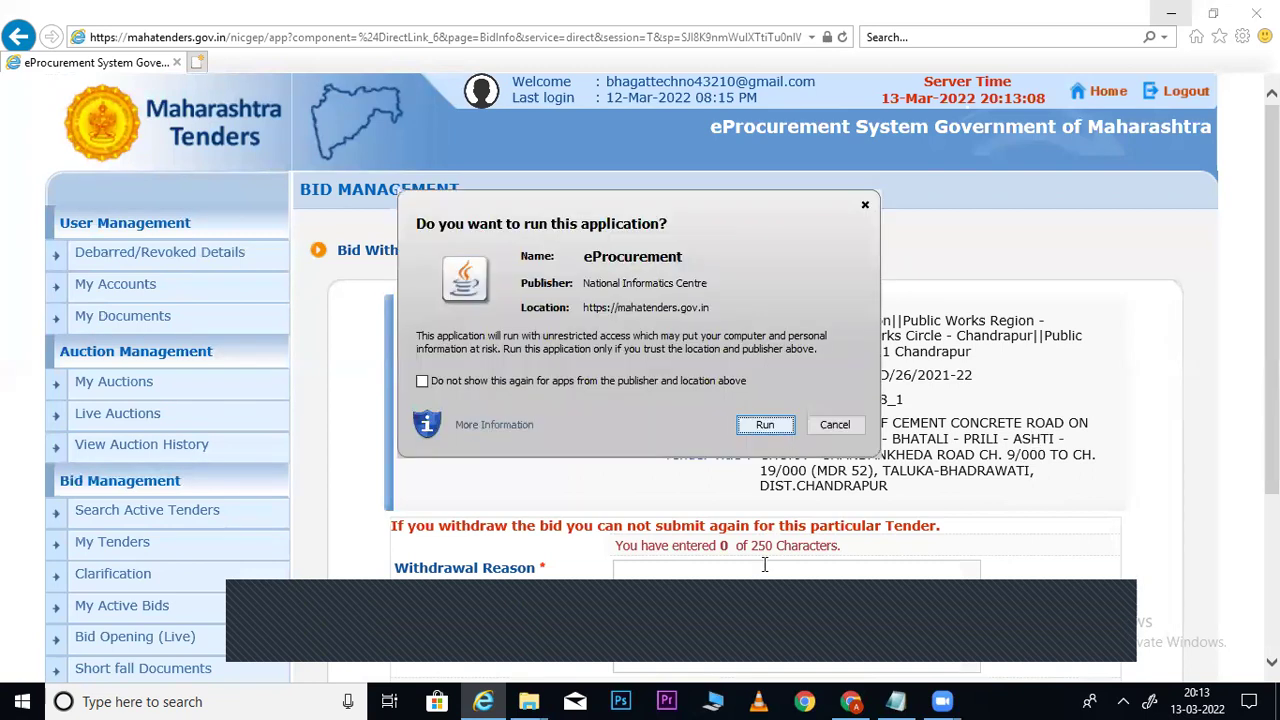
pyautogui.click(757, 423)
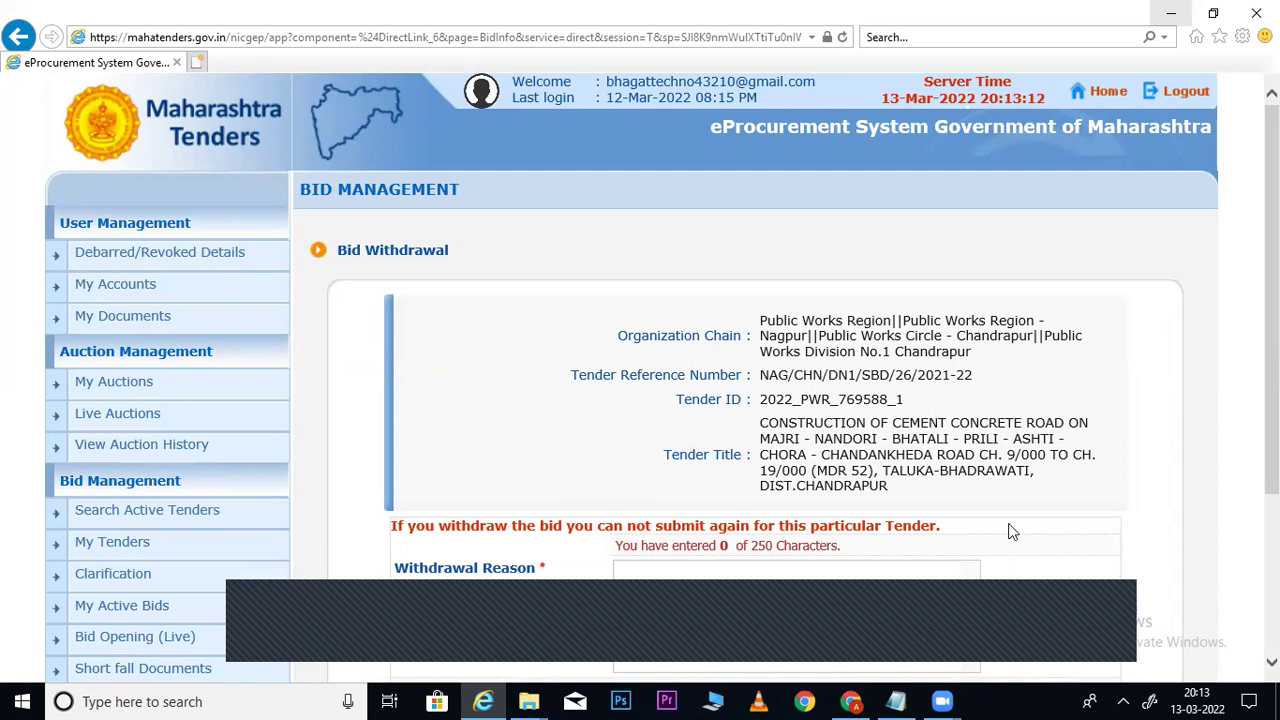
# Enter "fund issue" as the withdrawal reason and review the warning about resubmitting after withdrawal
pyautogui.click(890, 583)
pyautogui.write('fund issue')
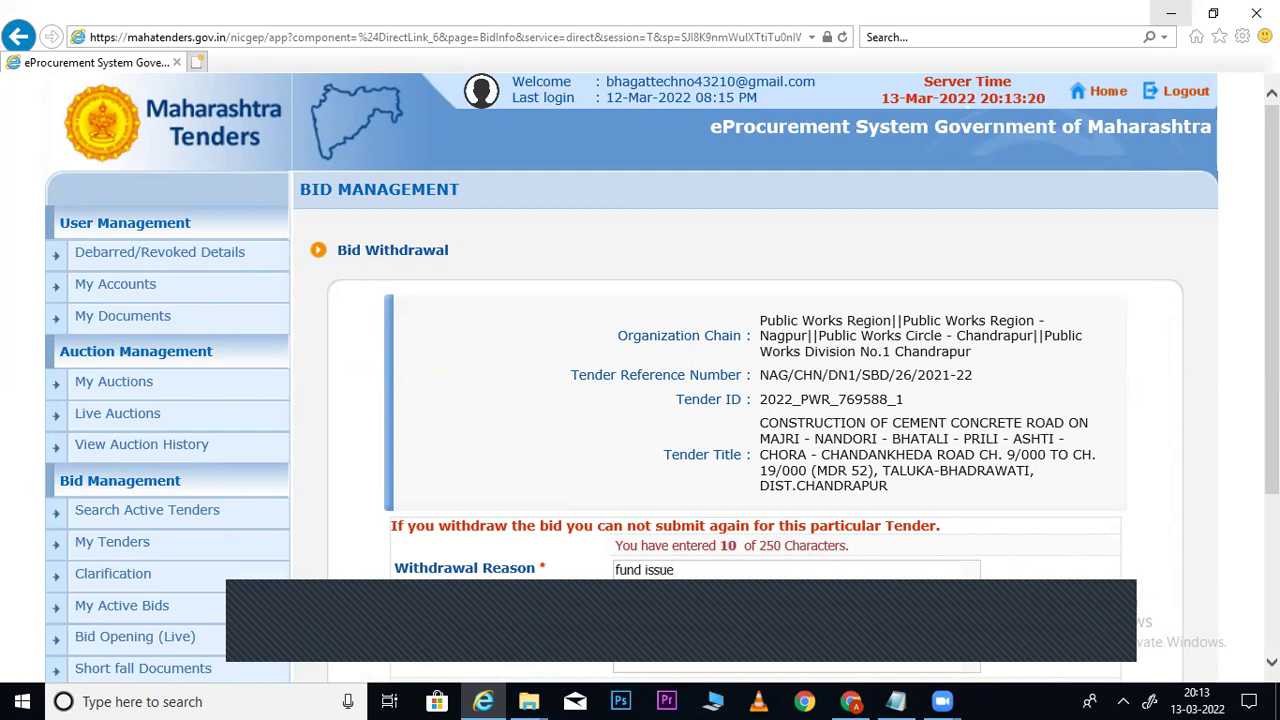
pyautogui.scroll(-2, 1248, 462)
pyautogui.moveTo(568, 403); pyautogui.dragTo(910, 413)
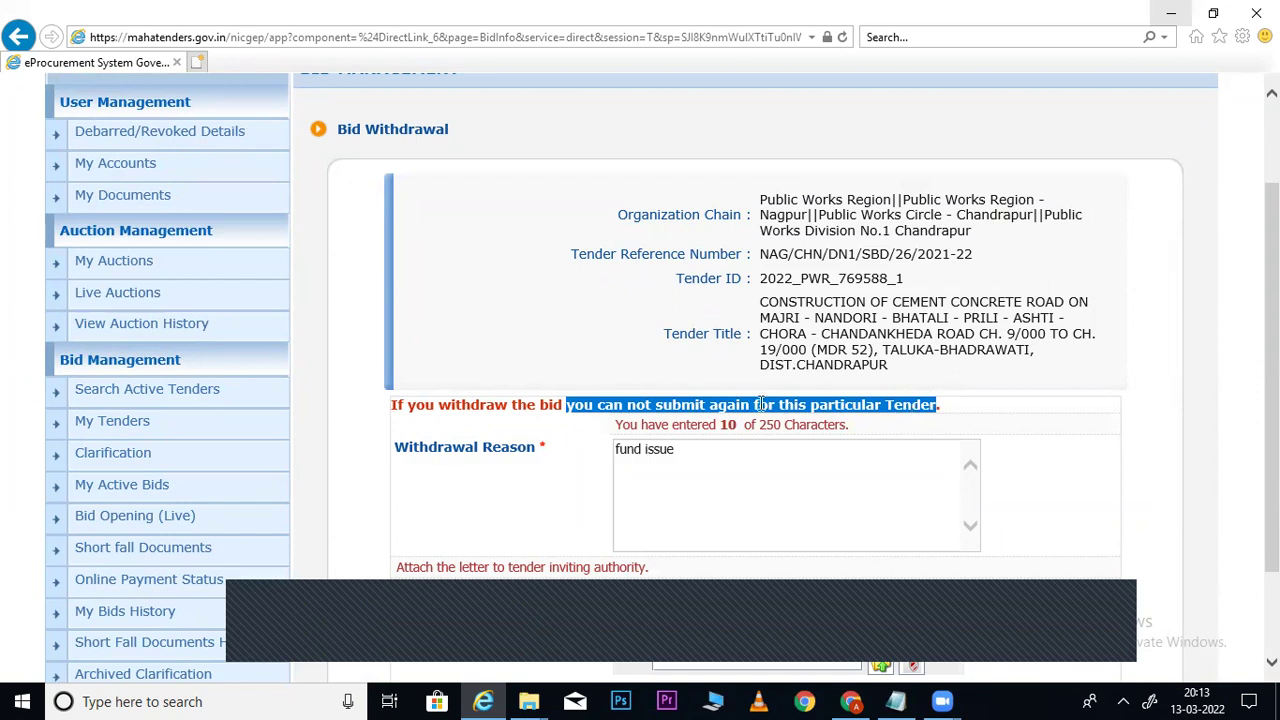
pyautogui.scroll(-2, 1241, 430)
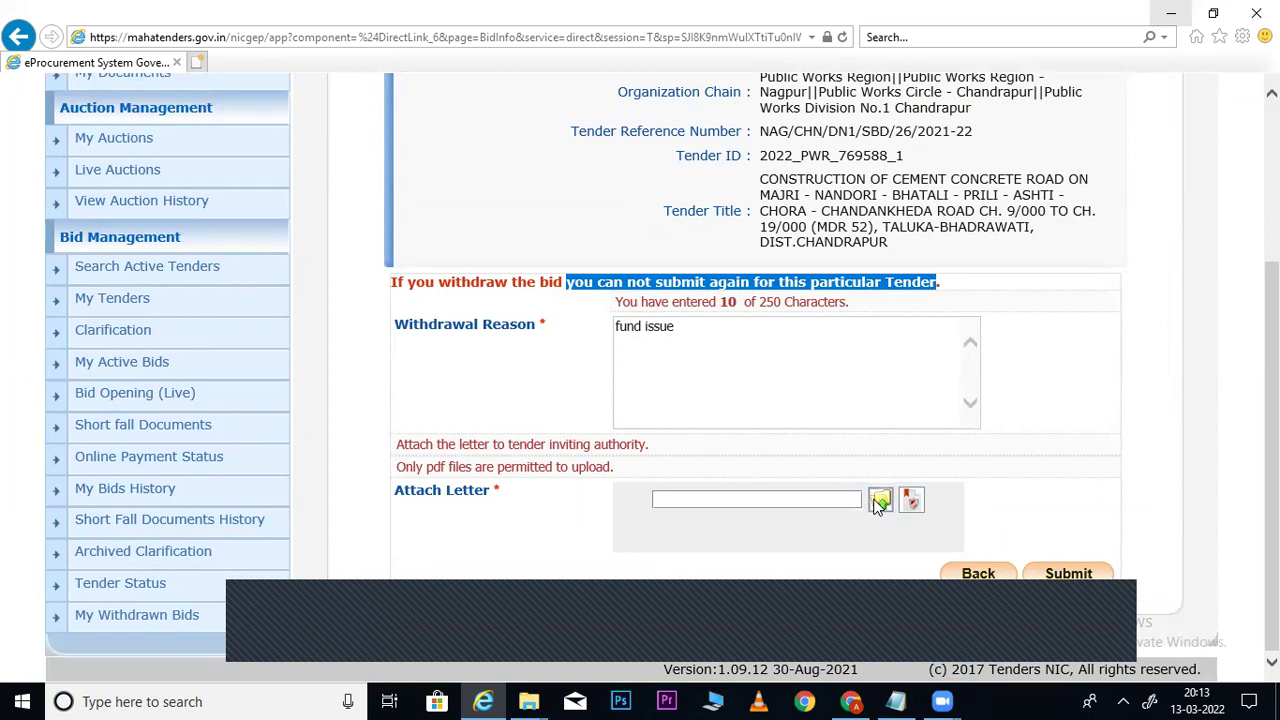
# Choose dd.pdf from the TENDER CHEMICAL folder on the Desktop as the letter attached to the withdrawal
pyautogui.click(878, 503)
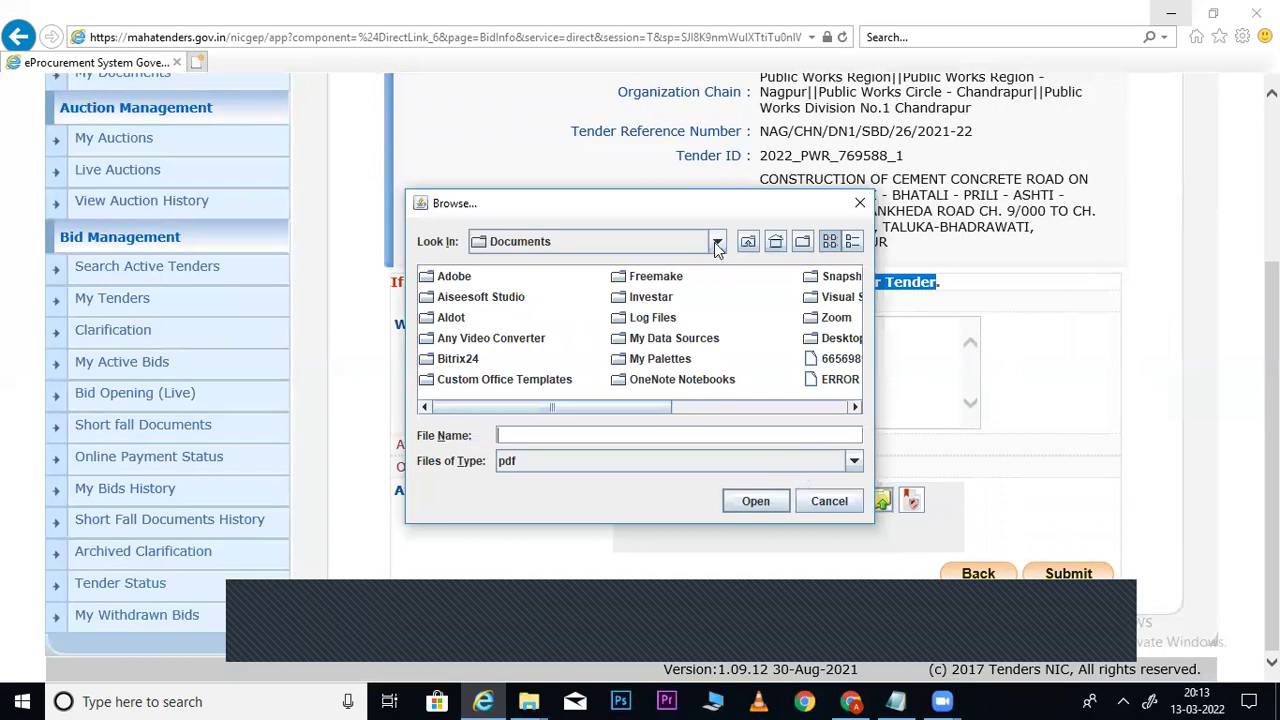
pyautogui.click(716, 243)
pyautogui.scroll(3, 720, 310)
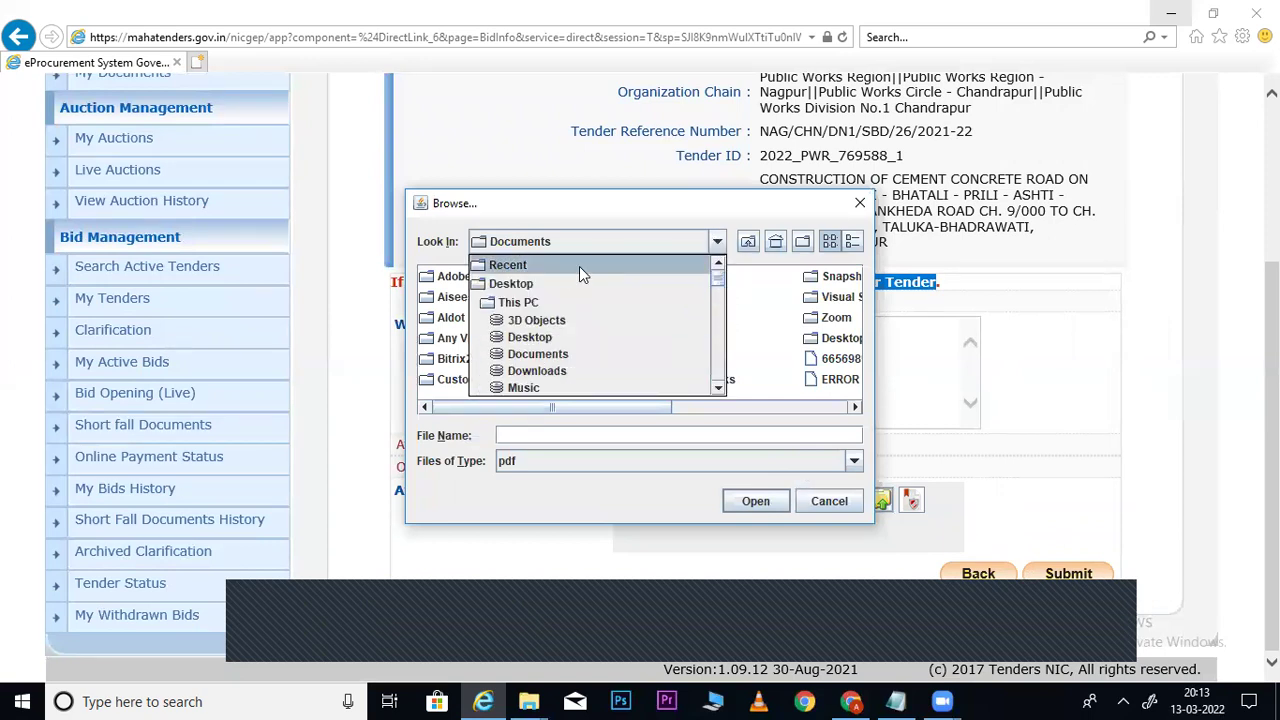
pyautogui.click(562, 285)
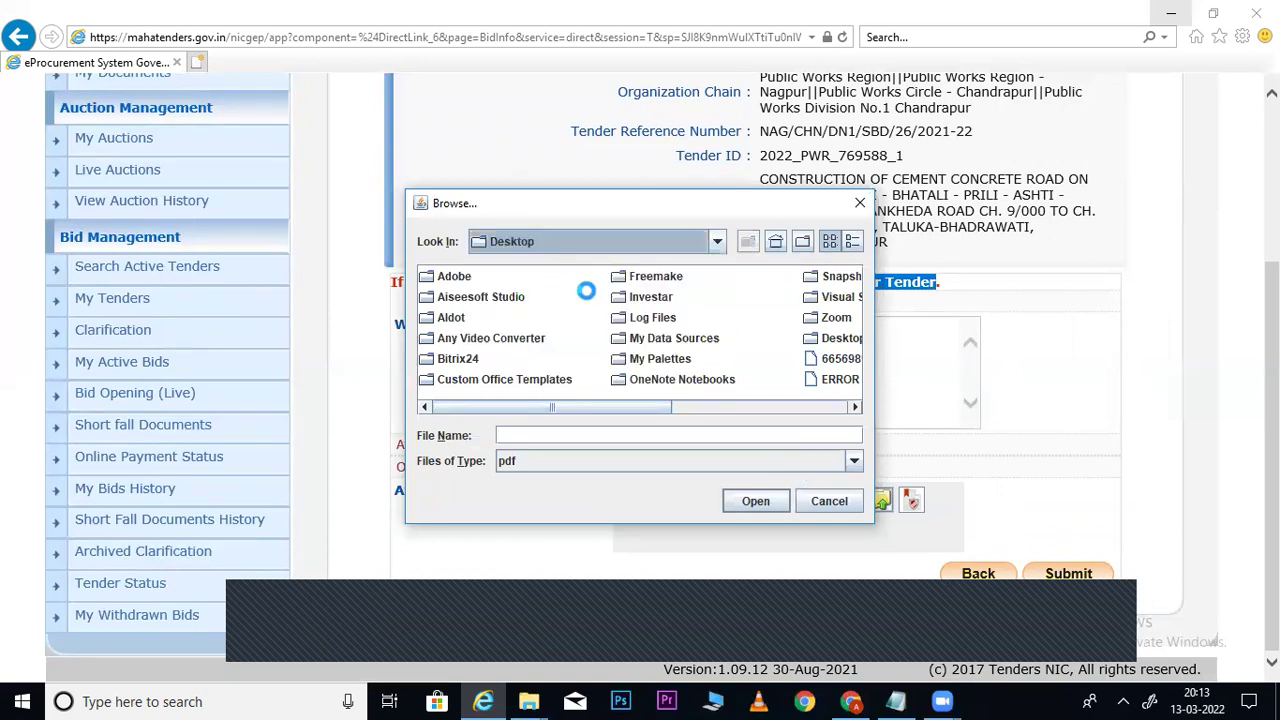
pyautogui.click(688, 306)
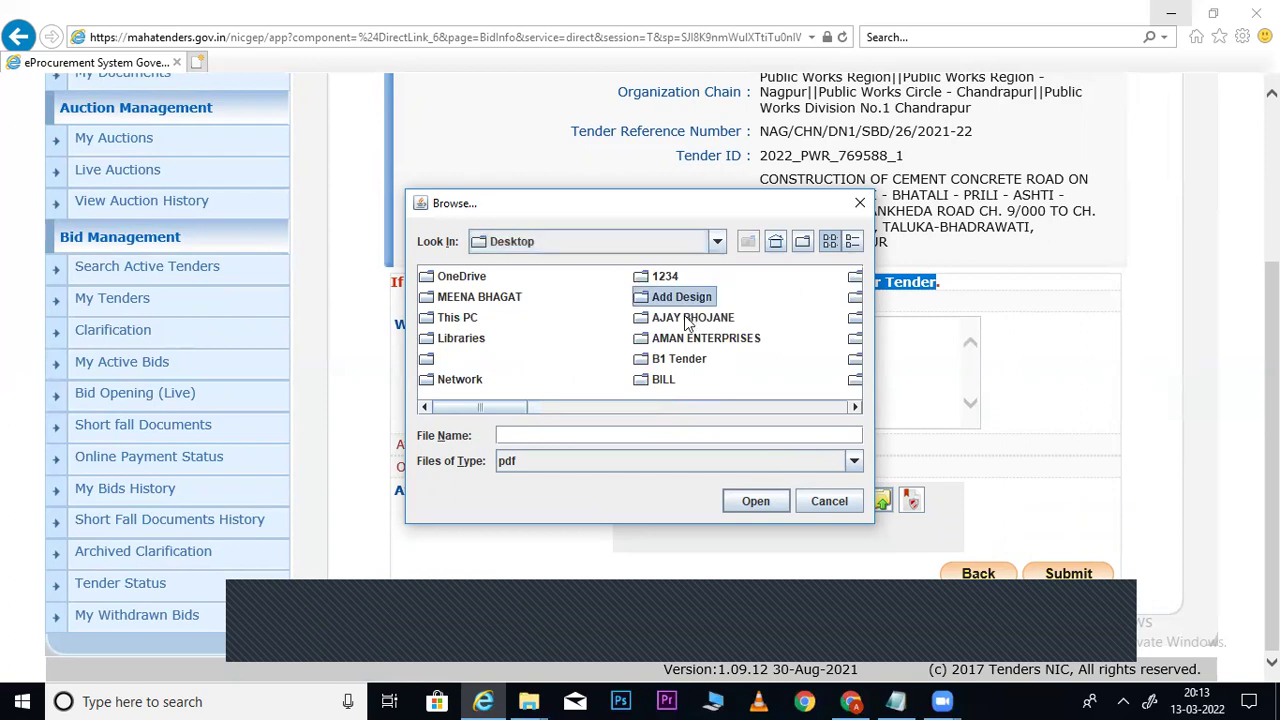
pyautogui.press('t')
pyautogui.press('Return')
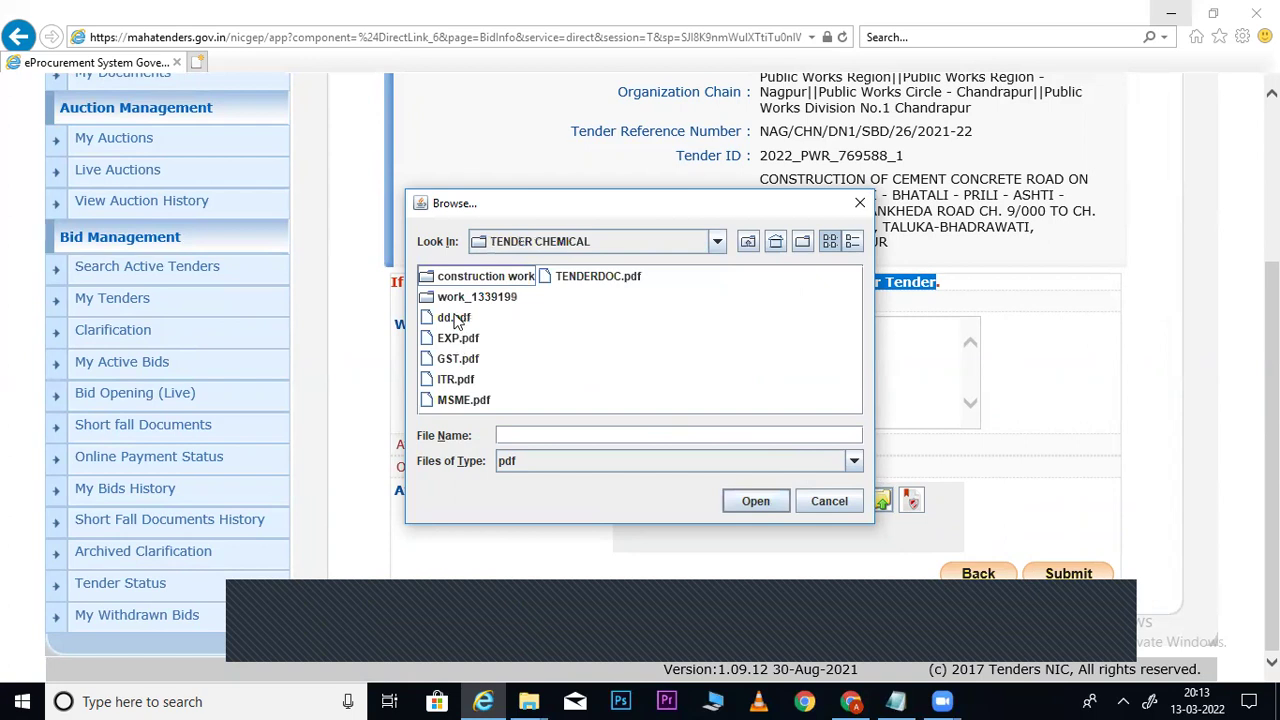
pyautogui.click(454, 318)
pyautogui.click(753, 503)
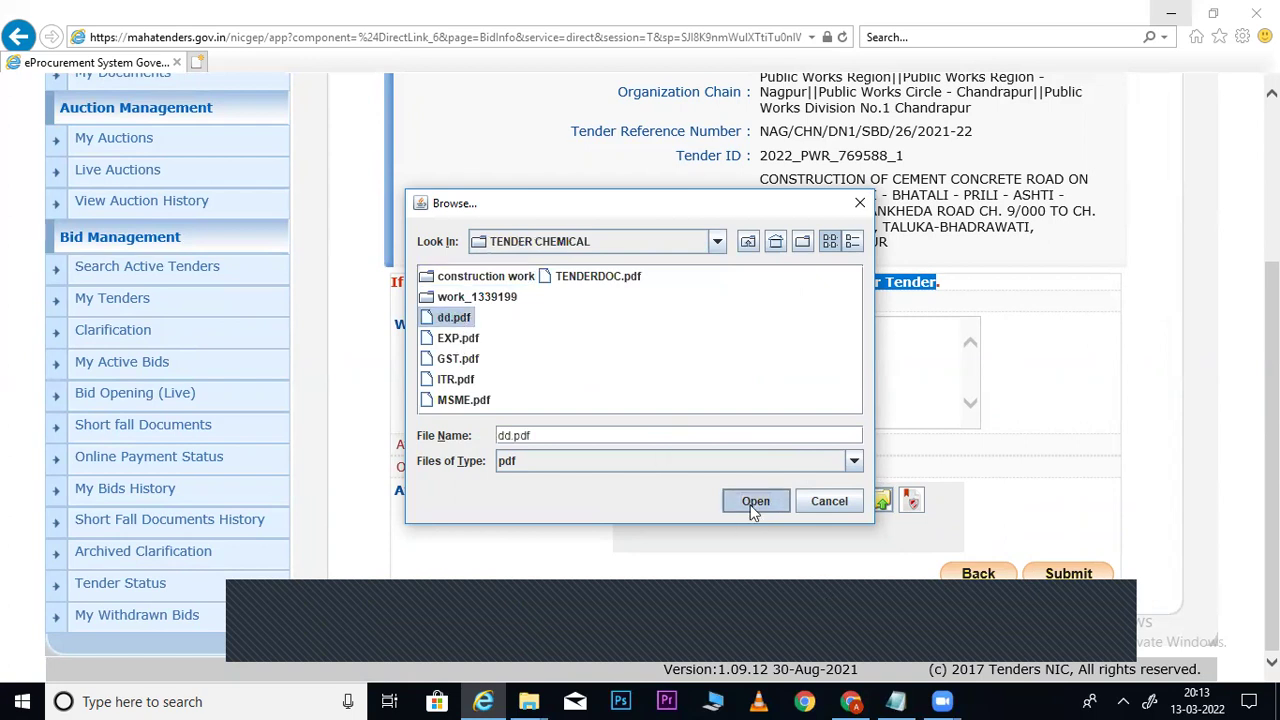
# Digitally sign the attached withdrawal letter by entering the digital signature PIN and acknowledge the signing message
pyautogui.click(911, 502)
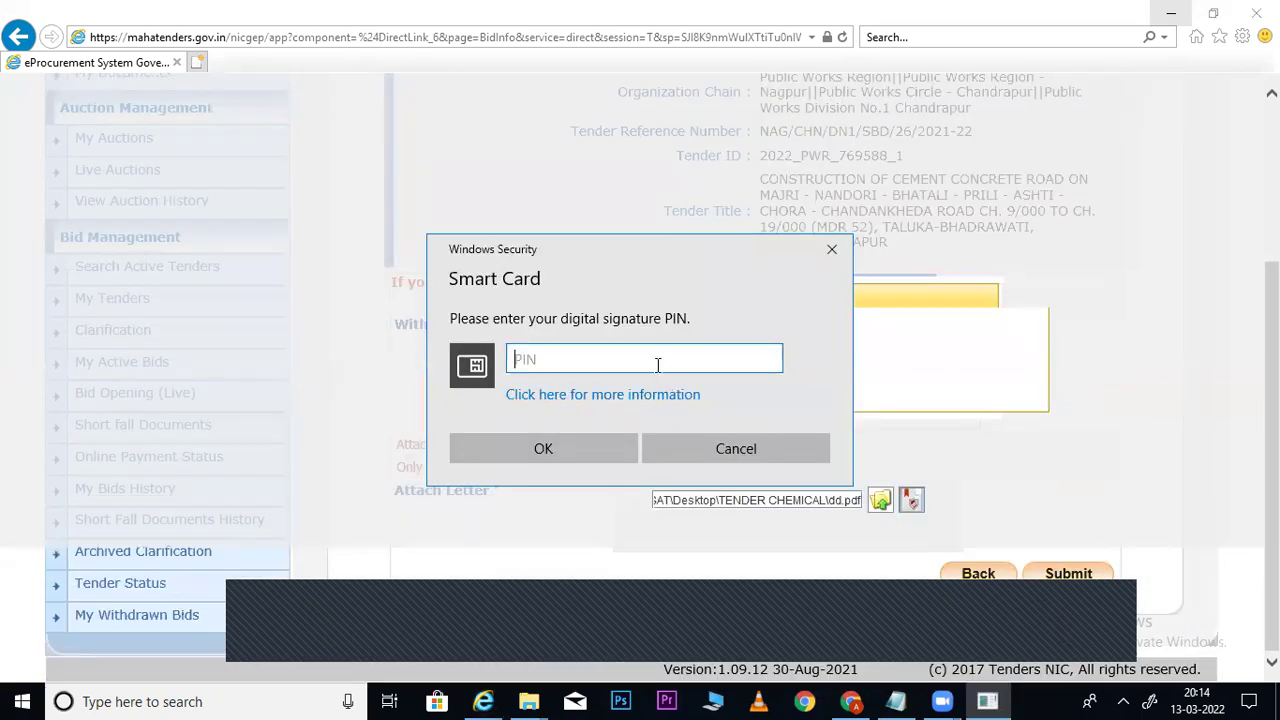
pyautogui.write('••••••••')
pyautogui.press('Return')
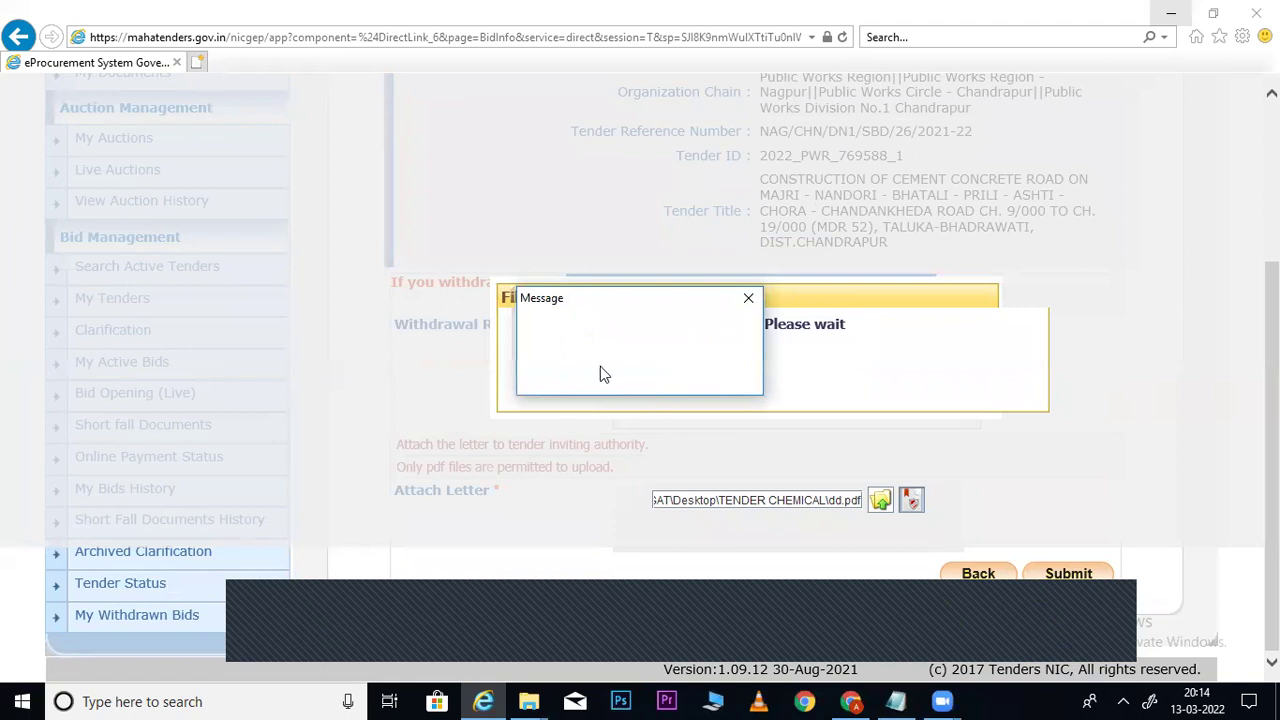
pyautogui.click(638, 372)
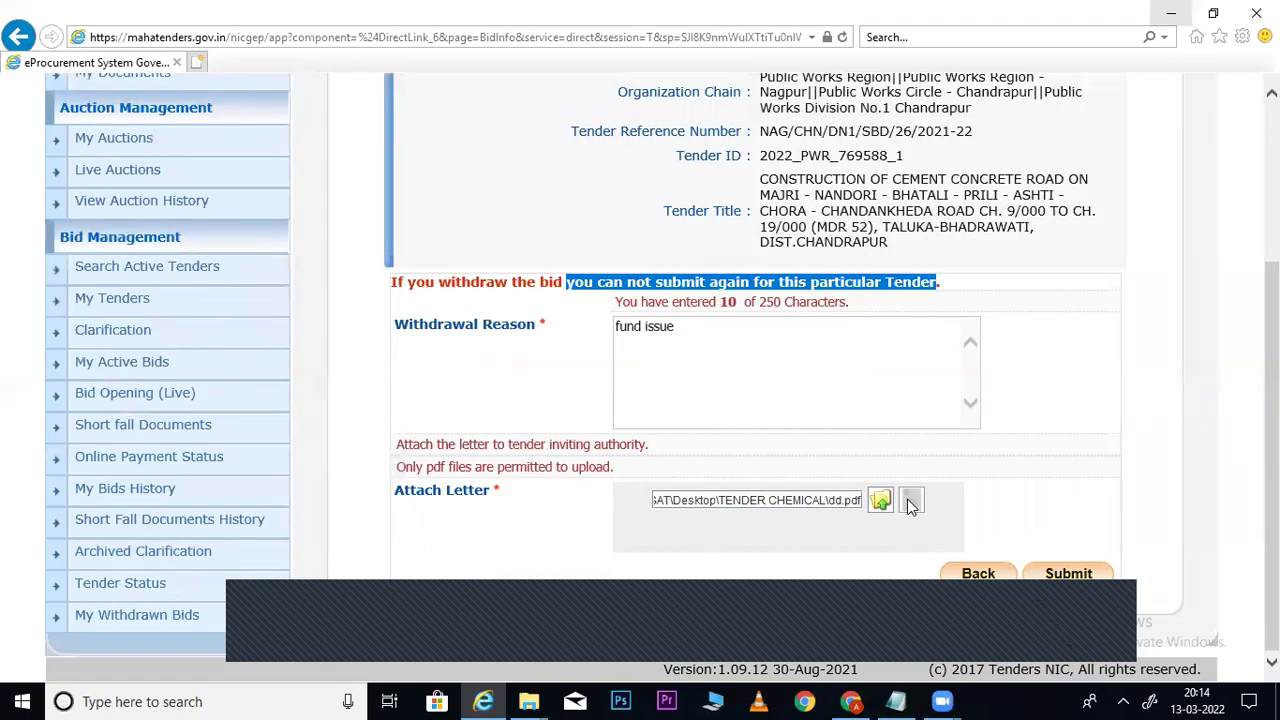
# Submit the withdrawal of the cement concrete road bid, accept the no-resubmission warning, and review the confirmation page
pyautogui.click(1070, 577)
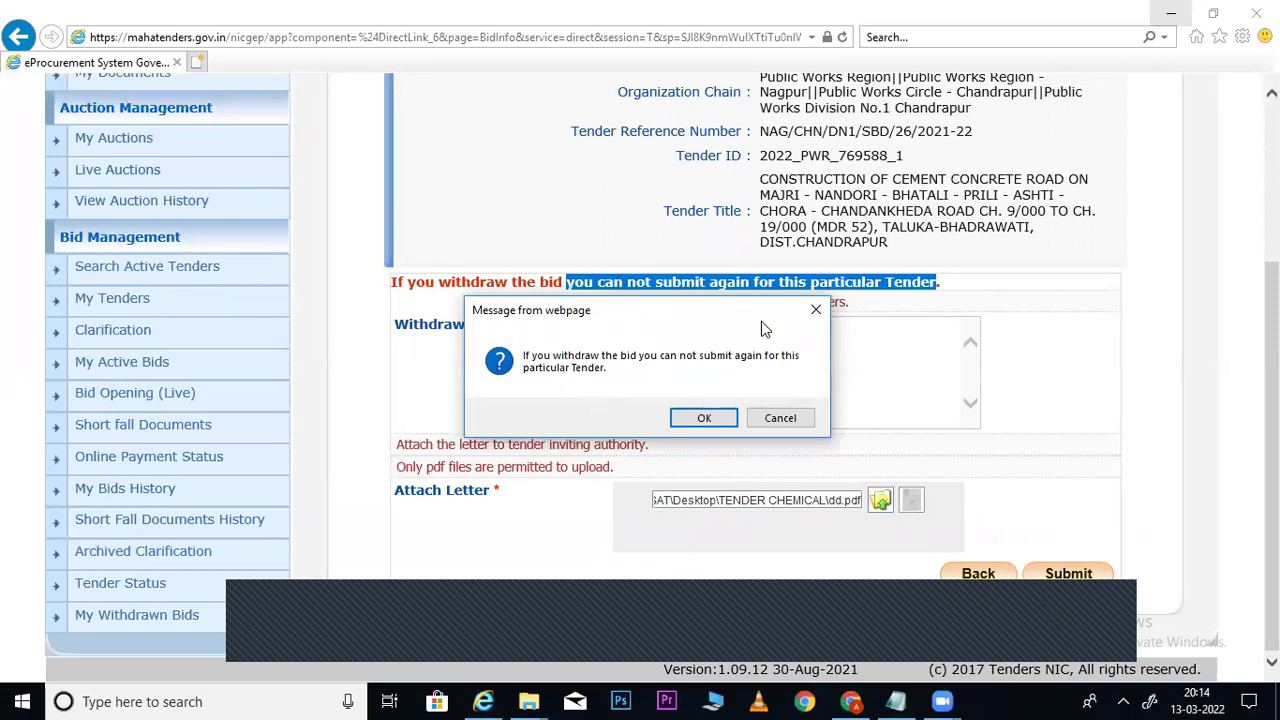
pyautogui.click(708, 418)
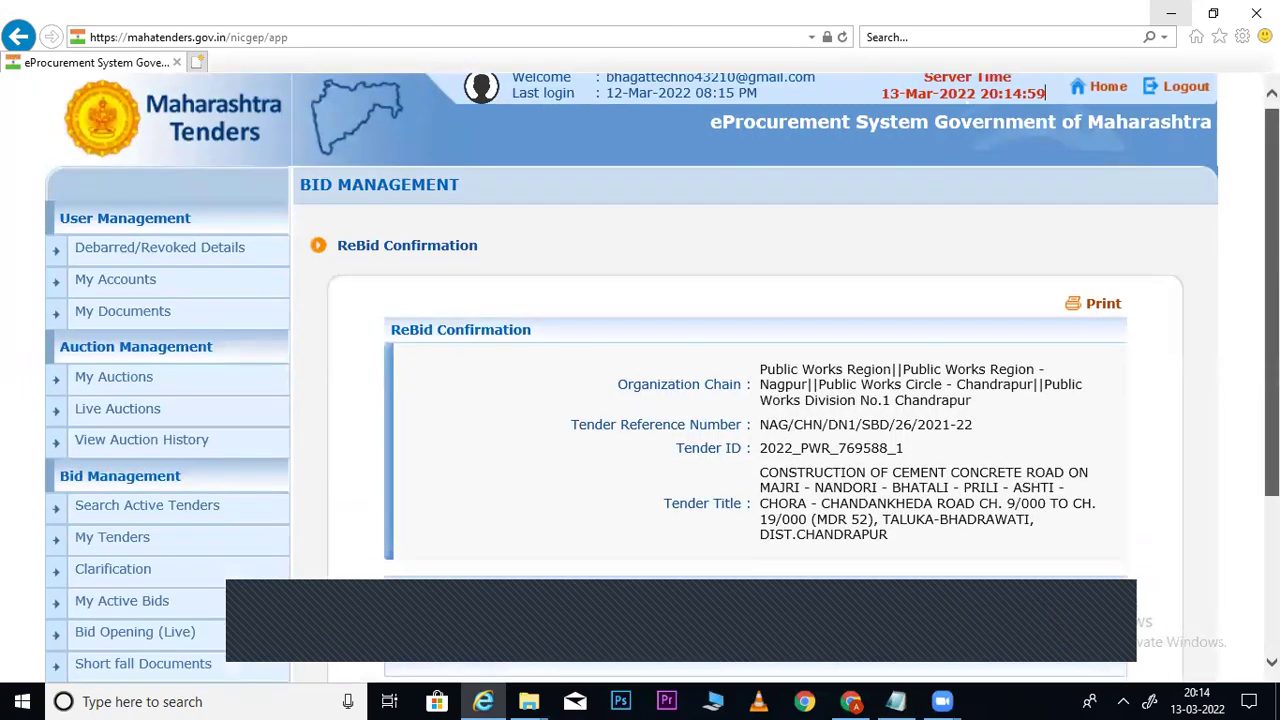
pyautogui.scroll(-3, 1013, 603)
pyautogui.click(1010, 559)
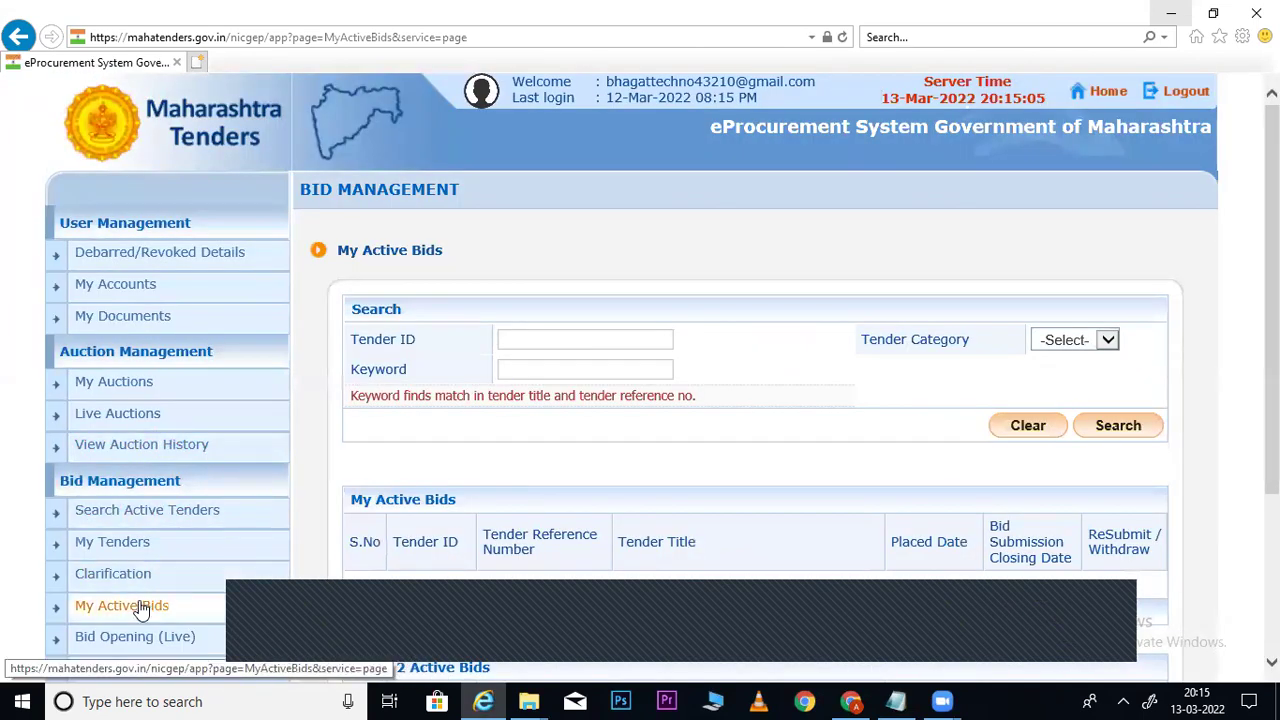
# Open My Active Bids and check whether the withdrawn bid is still listed
pyautogui.click(141, 607)
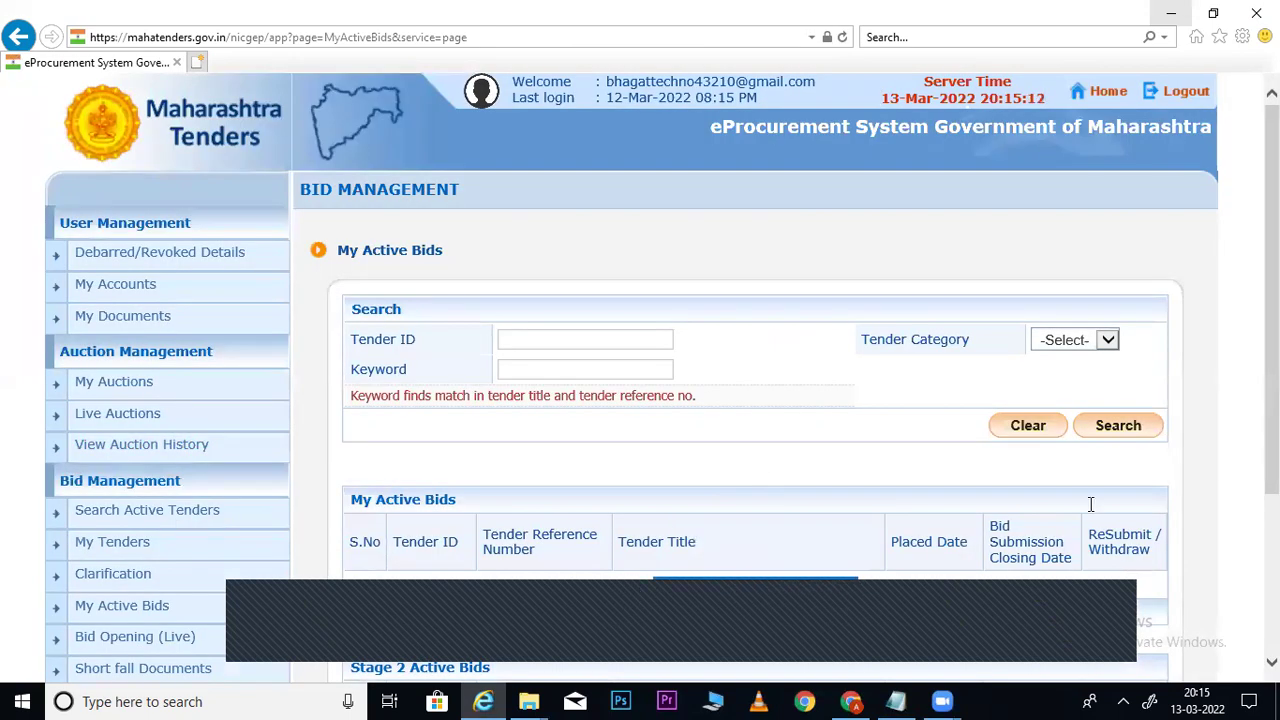
pyautogui.scroll(-2, 640, 380)
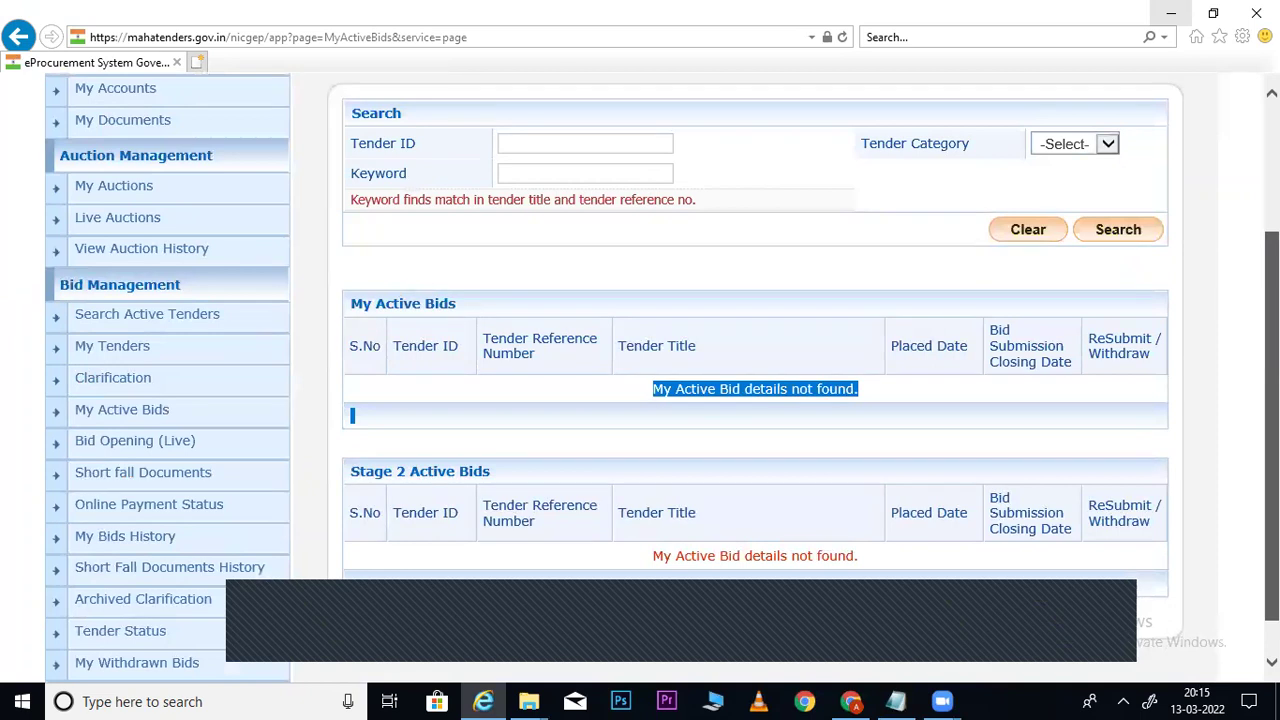
pyautogui.scroll(-1, 755, 380)
# Open My Withdrawn Bids and examine the cement concrete road bid's reference number and title
pyautogui.click(140, 614)
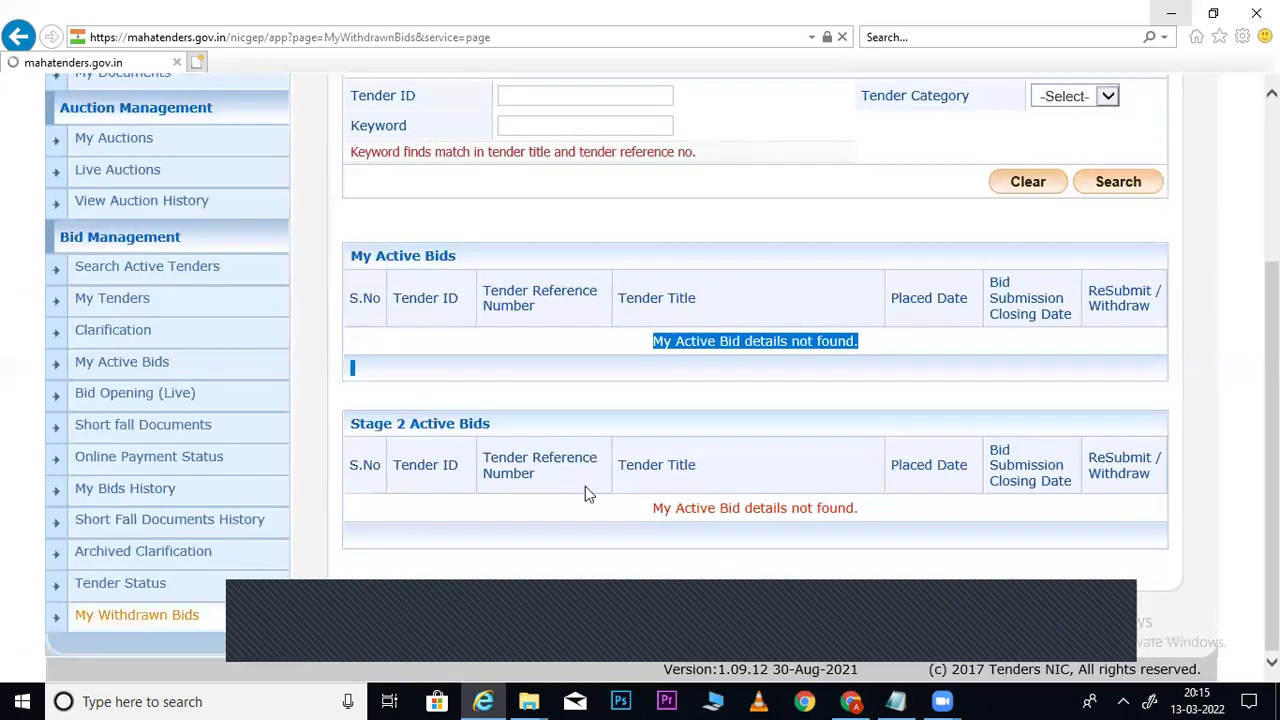
pyautogui.scroll(-3, 640, 400)
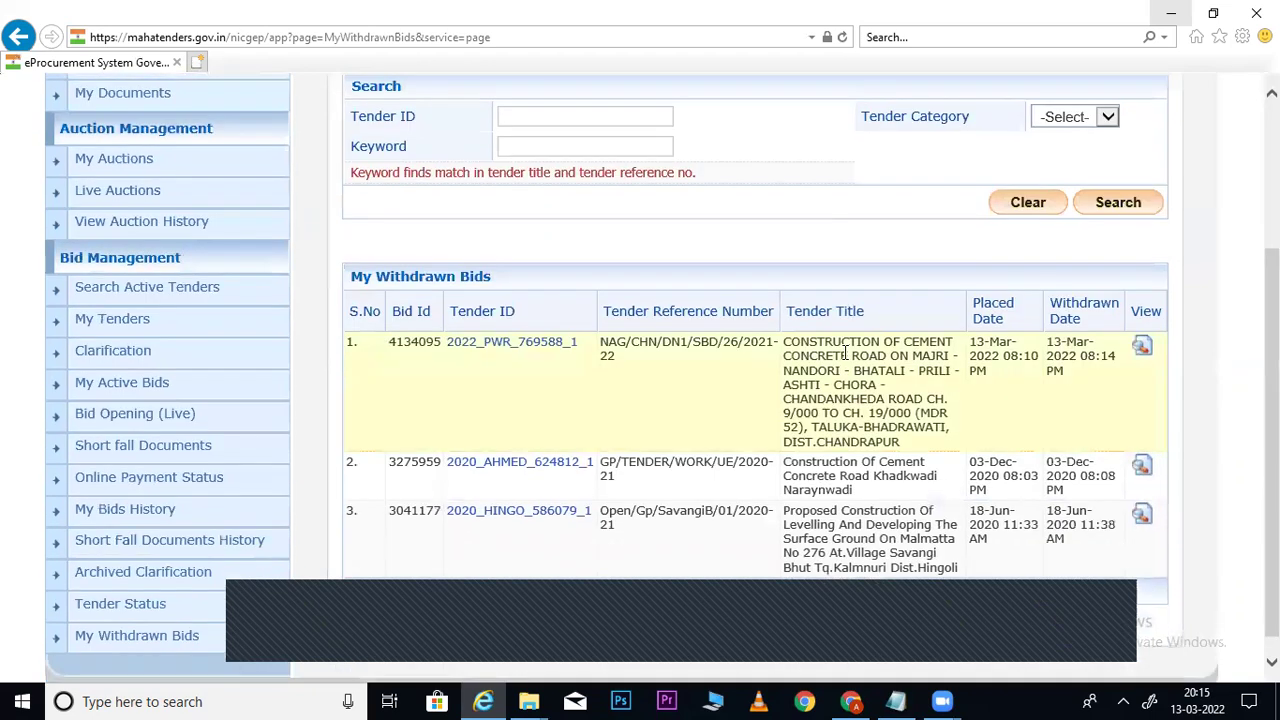
pyautogui.doubleClick(630, 349)
pyautogui.moveTo(699, 349); pyautogui.dragTo(935, 432)
pyautogui.click(560, 385)
# Copy the withdrawn bid's tender ID 2022_PWR_769588_1 and search the active tenders for it
pyautogui.moveTo(583, 349); pyautogui.dragTo(465, 360)
pyautogui.hotkey('ctrl', 'c')
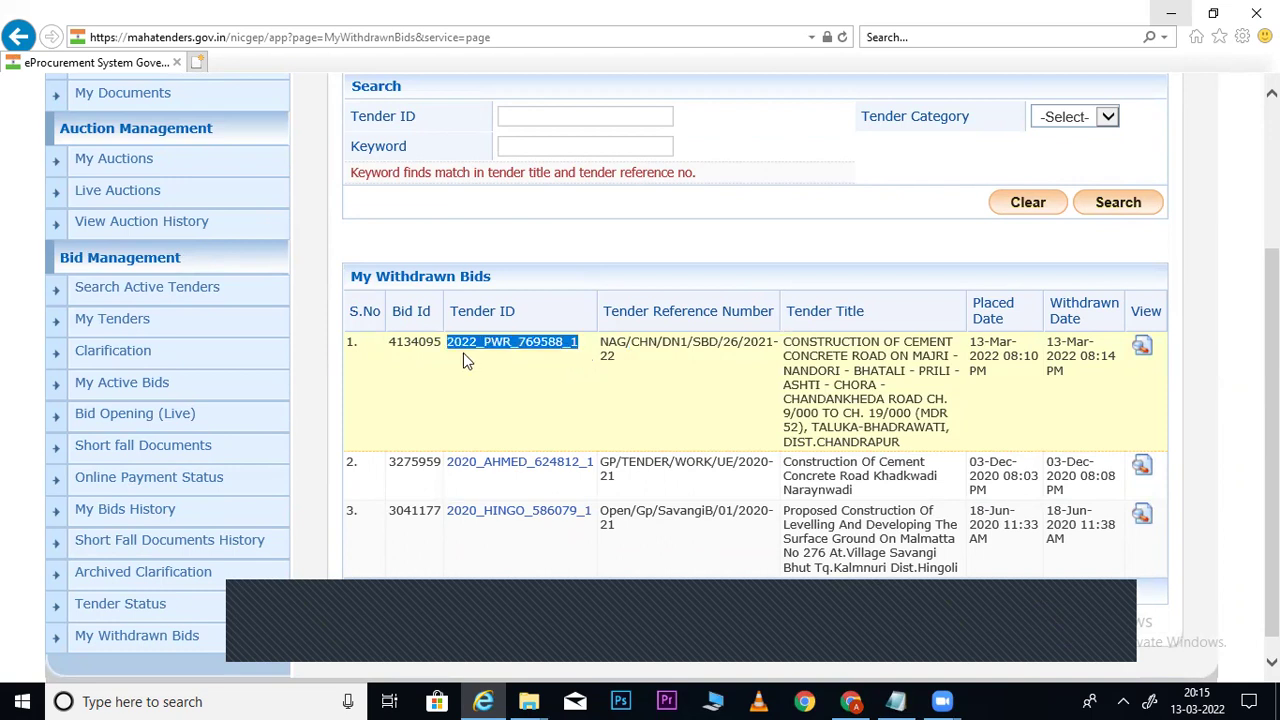
pyautogui.click(126, 287)
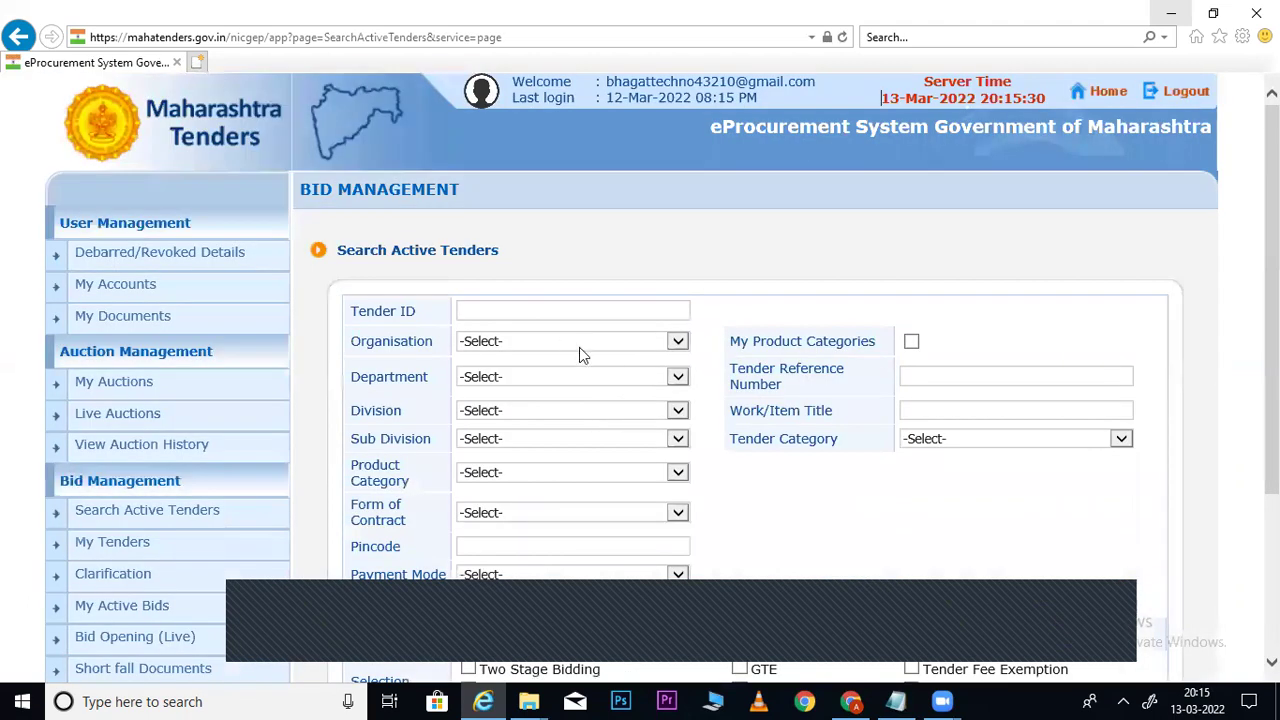
pyautogui.click(556, 313)
pyautogui.hotkey('ctrl', 'v')
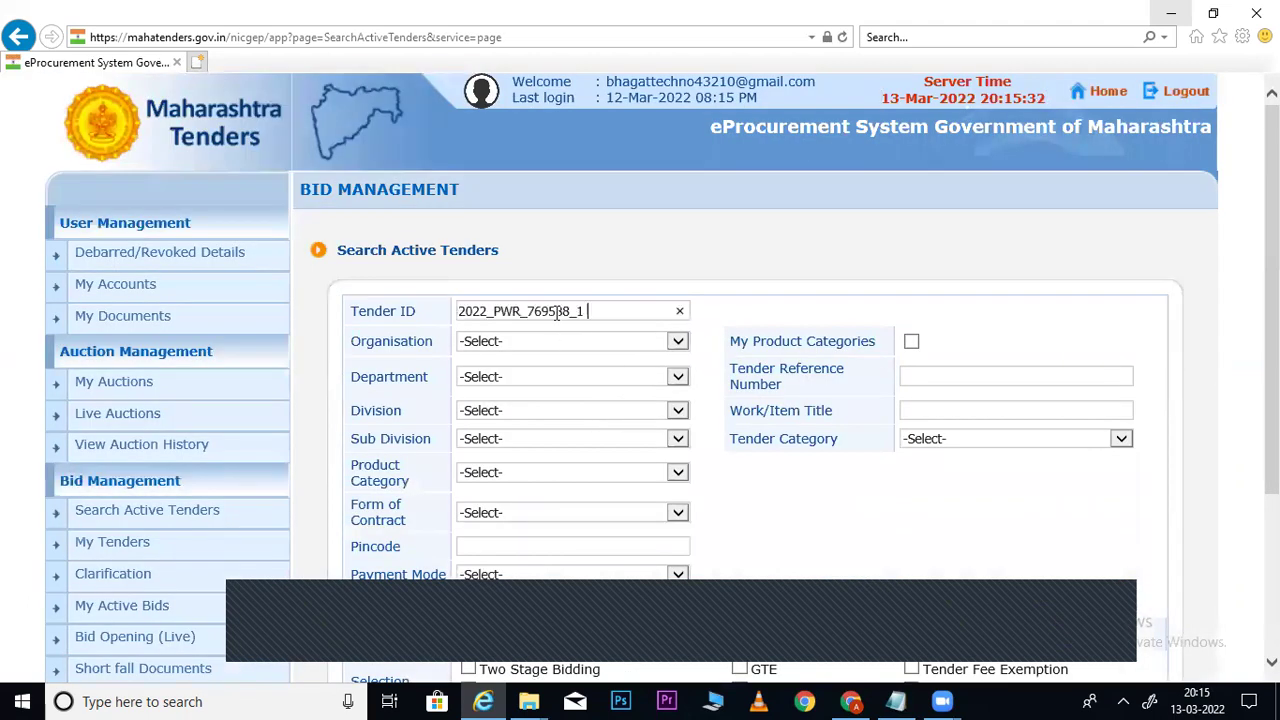
pyautogui.scroll(-2, 1235, 313)
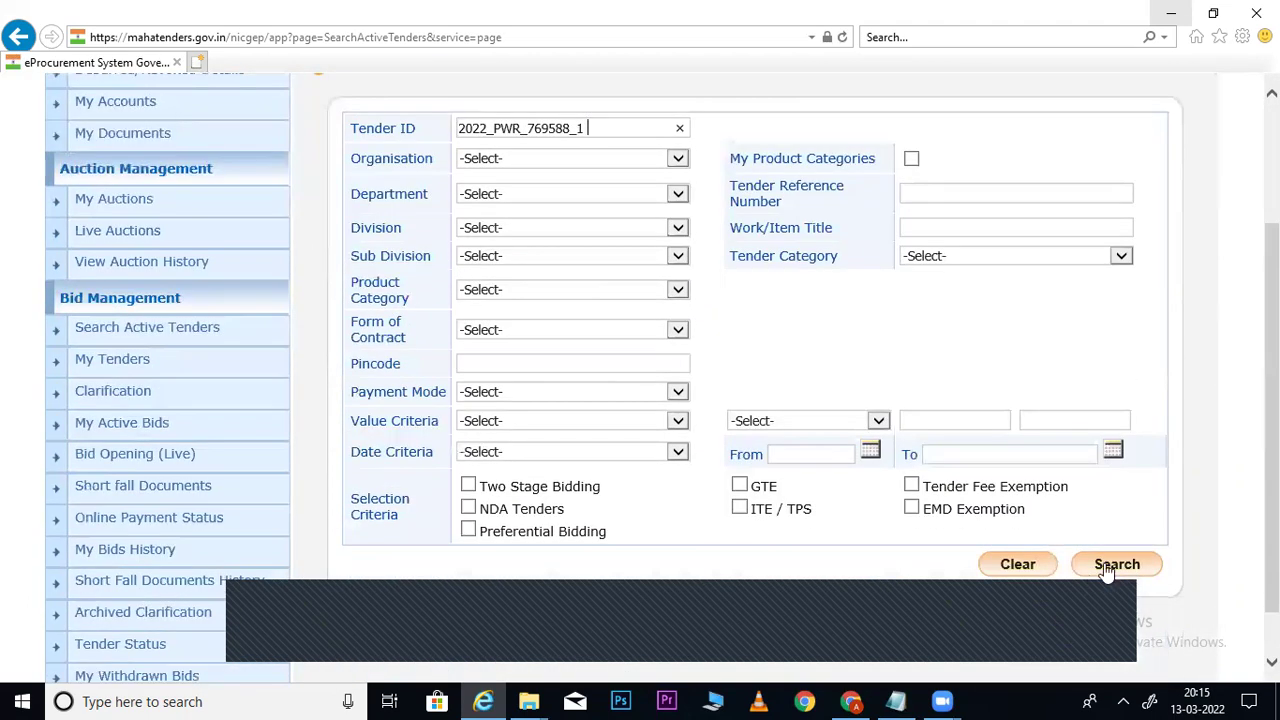
pyautogui.click(1112, 567)
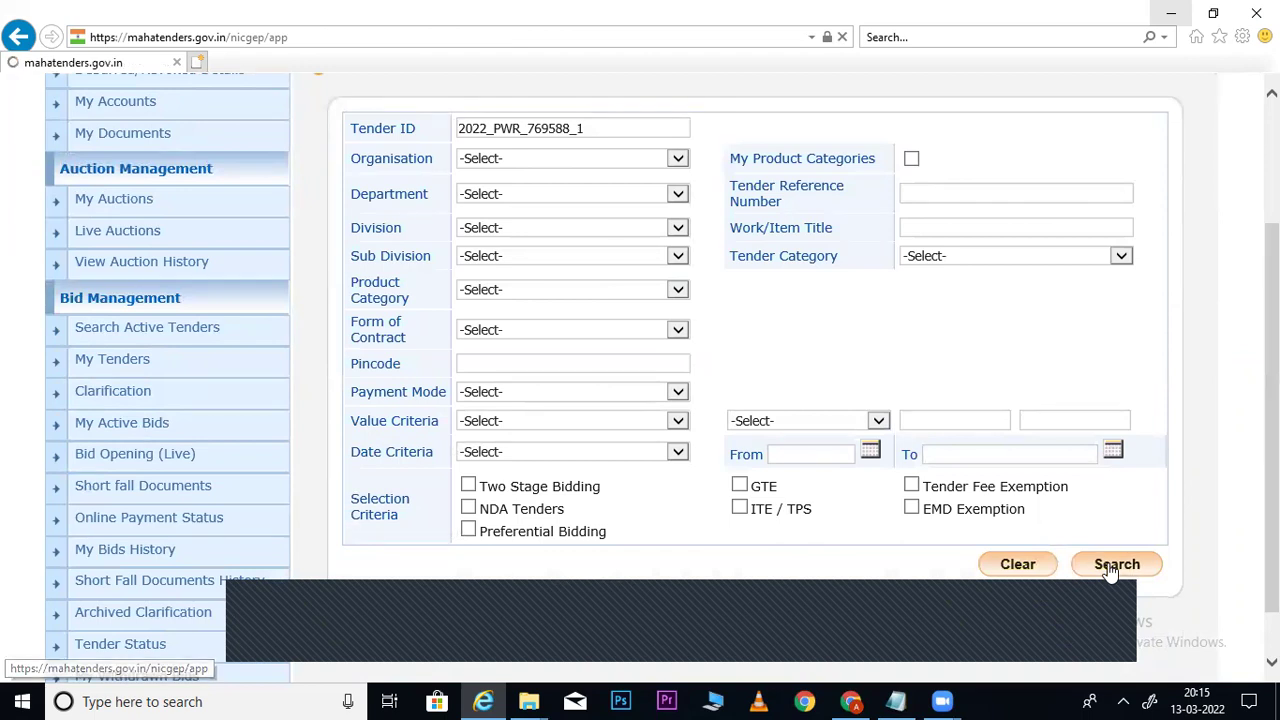